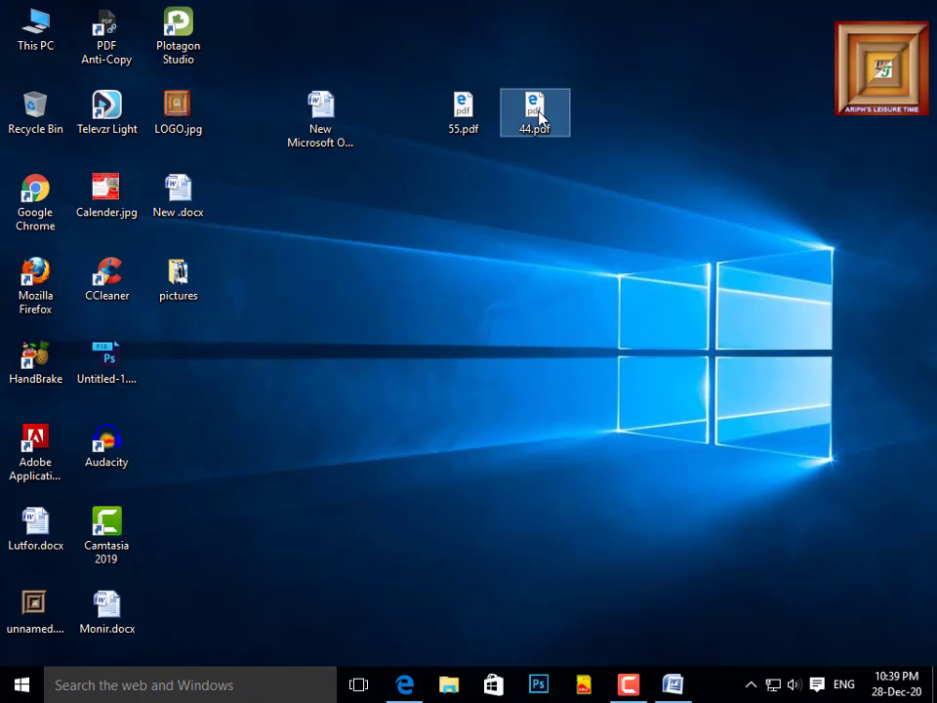
Open 44.pdf from the desktop, copy its text from the first heading through the rent-increase line, and minimise the PDF window
double_click(534, 115)
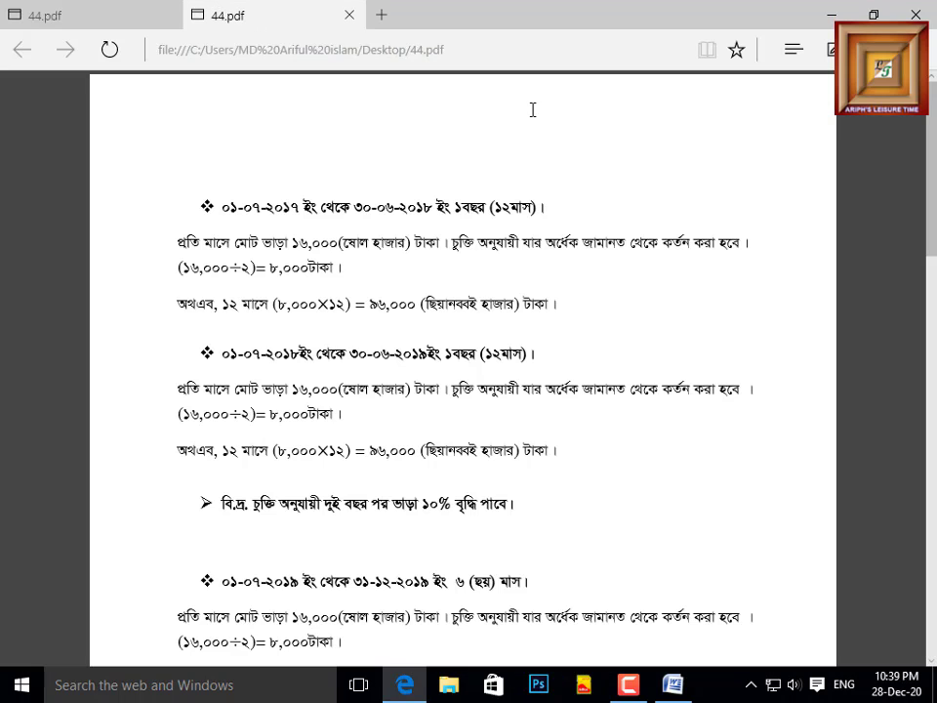
drag(253, 221, 580, 314)
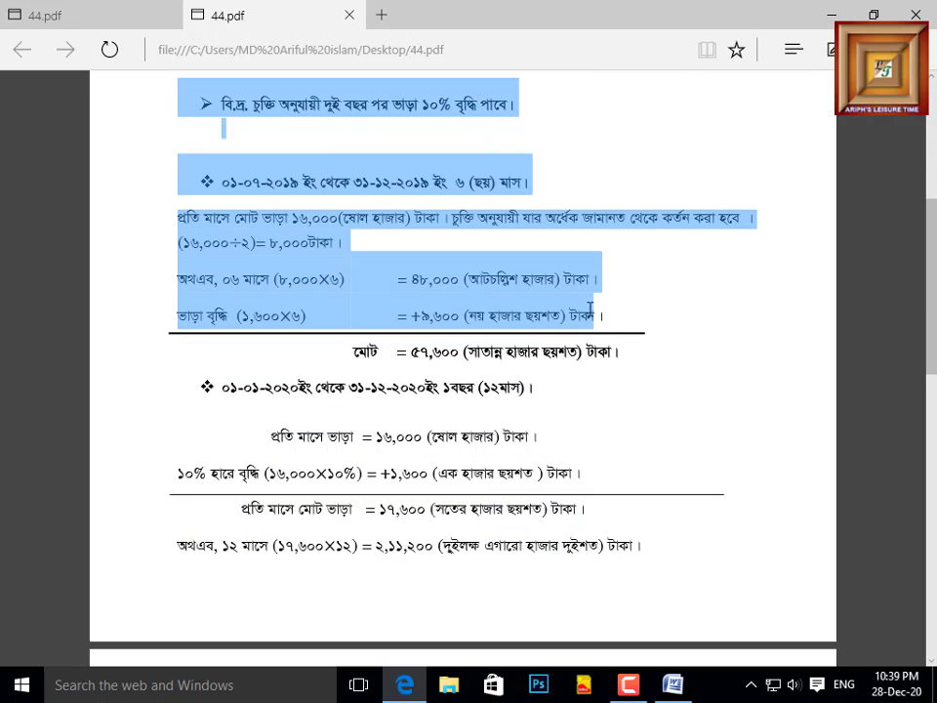
right_click(531, 306)
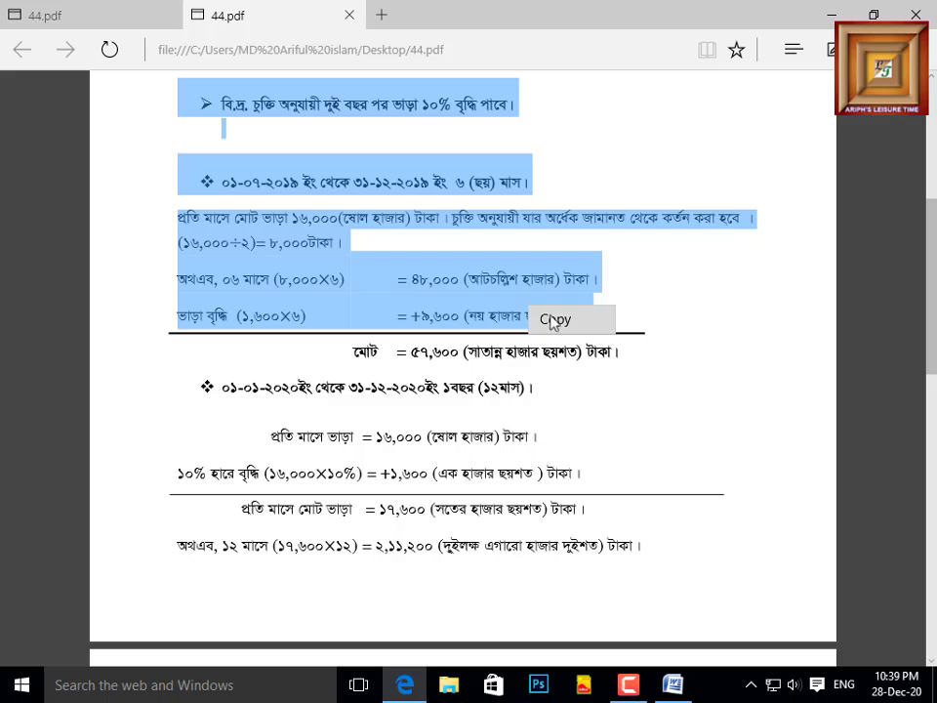
click(551, 319)
click(833, 16)
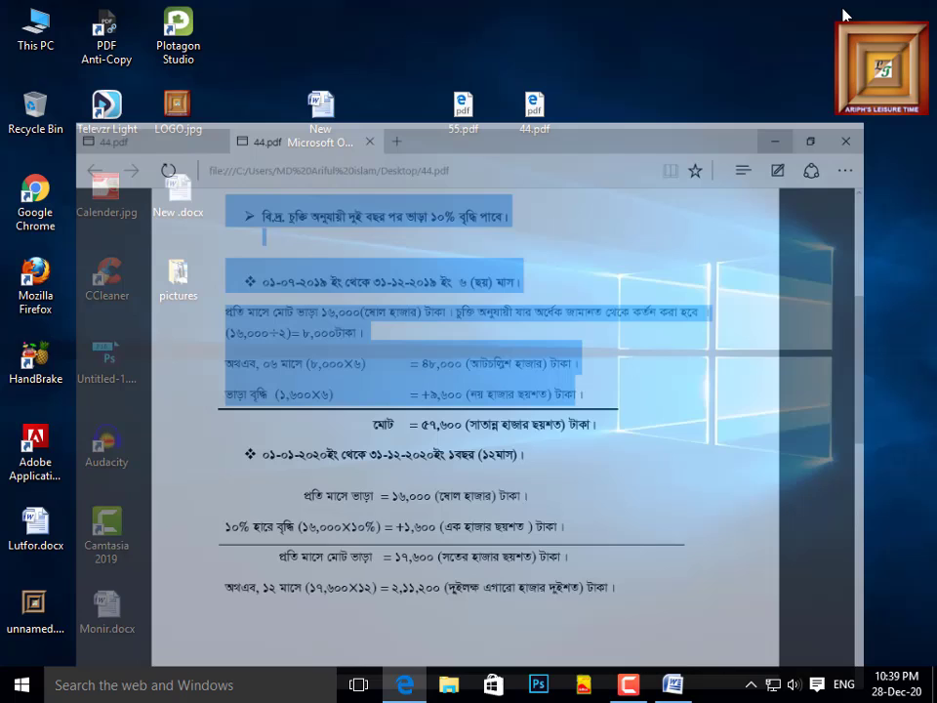
Switch to Word and paste the text copied from 44.pdf into the empty New Microsoft Office Word Document.docx
click(676, 683)
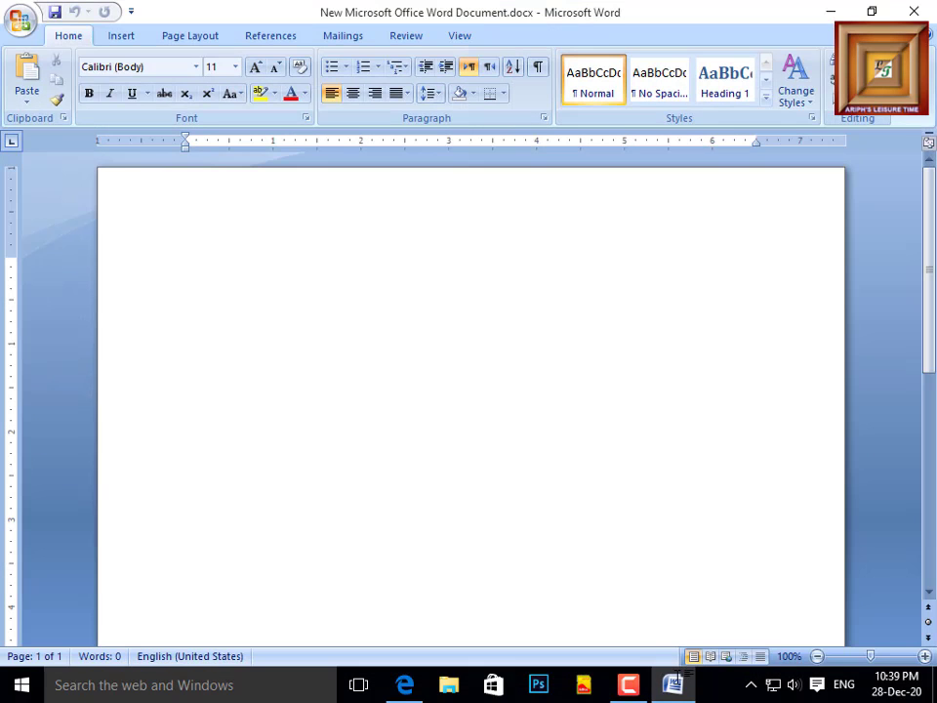
right_click(208, 258)
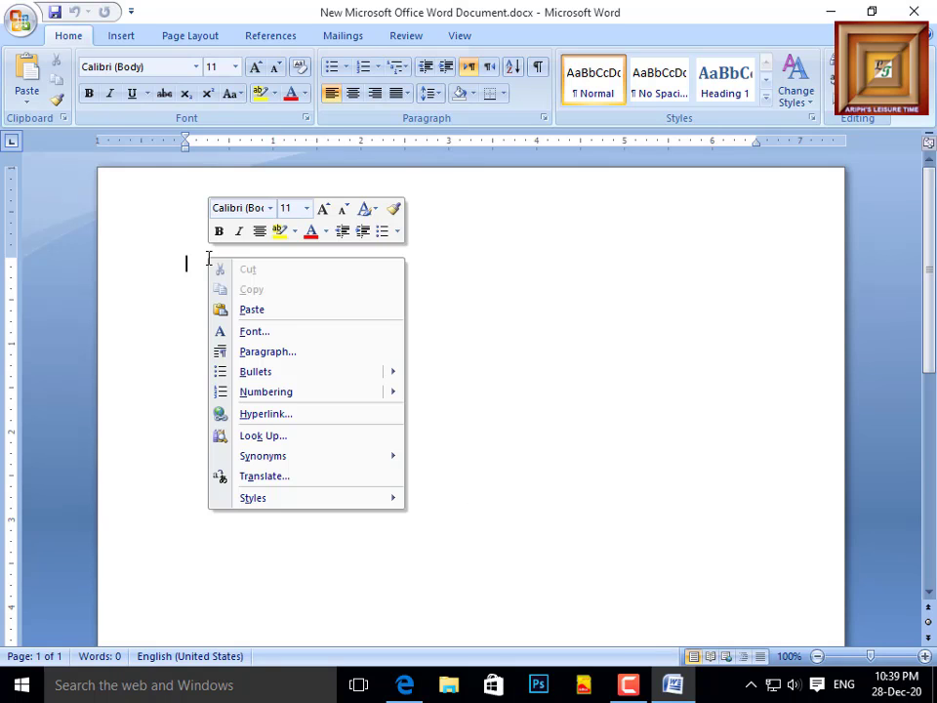
click(270, 310)
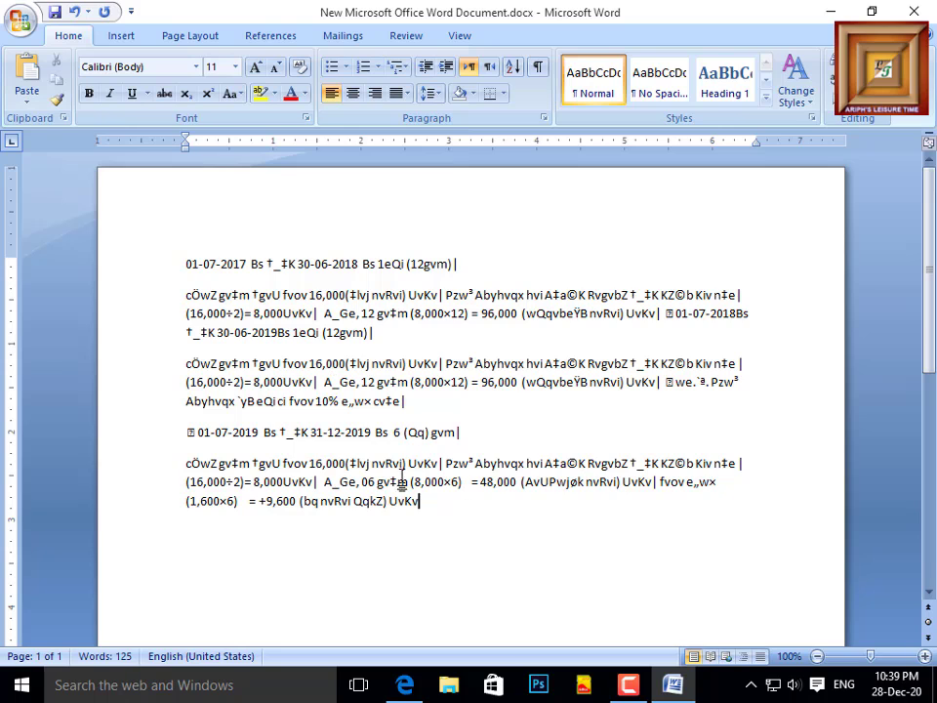
Change the font of all the pasted text to SutonnyMJ
drag(427, 503, 185, 213)
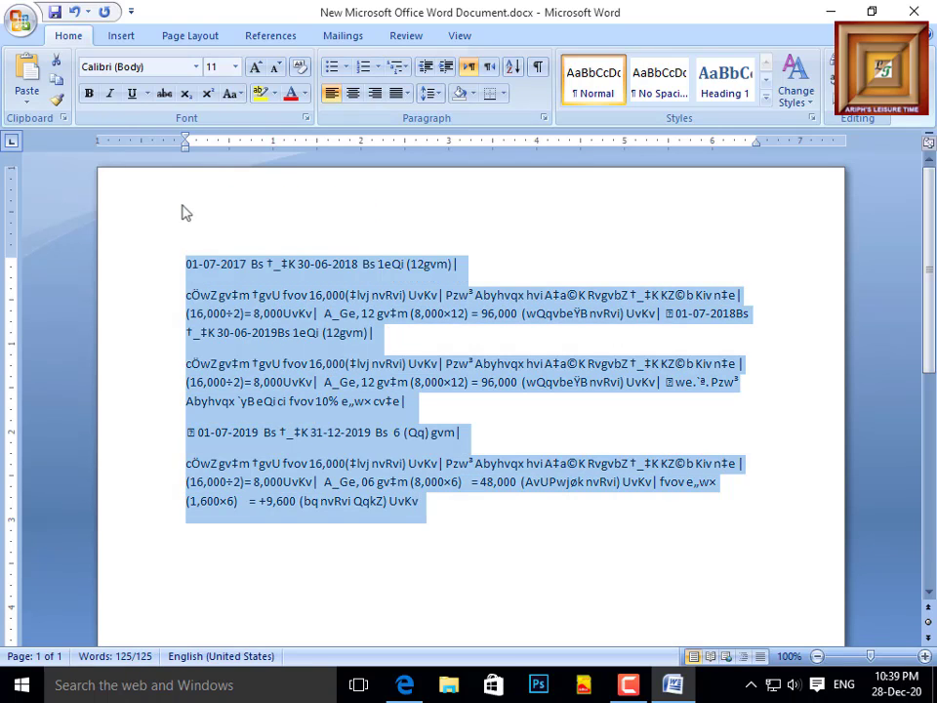
click(197, 67)
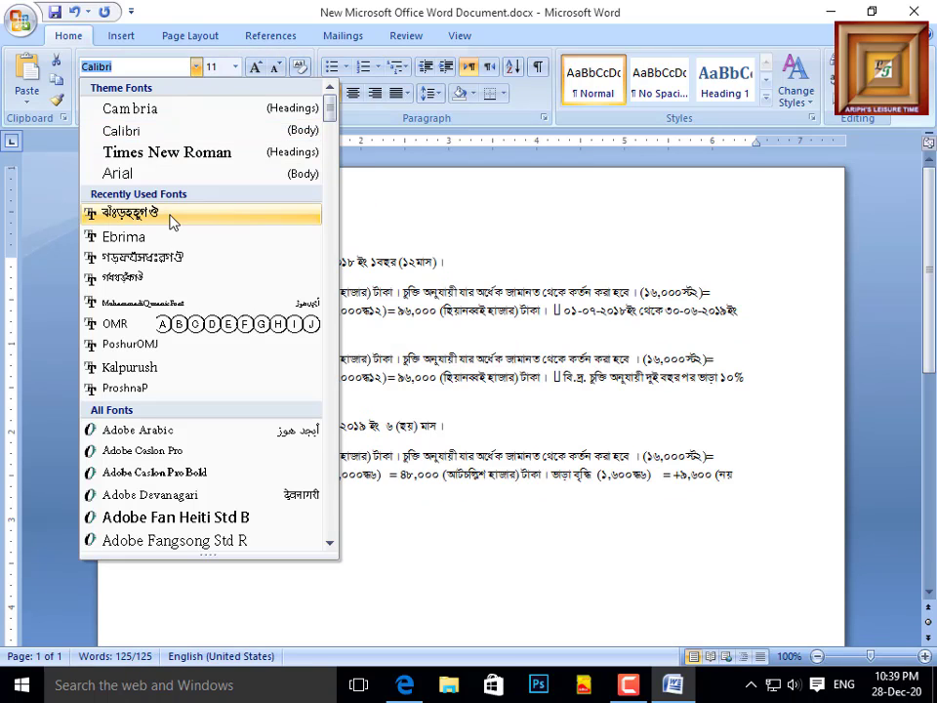
click(171, 221)
click(513, 515)
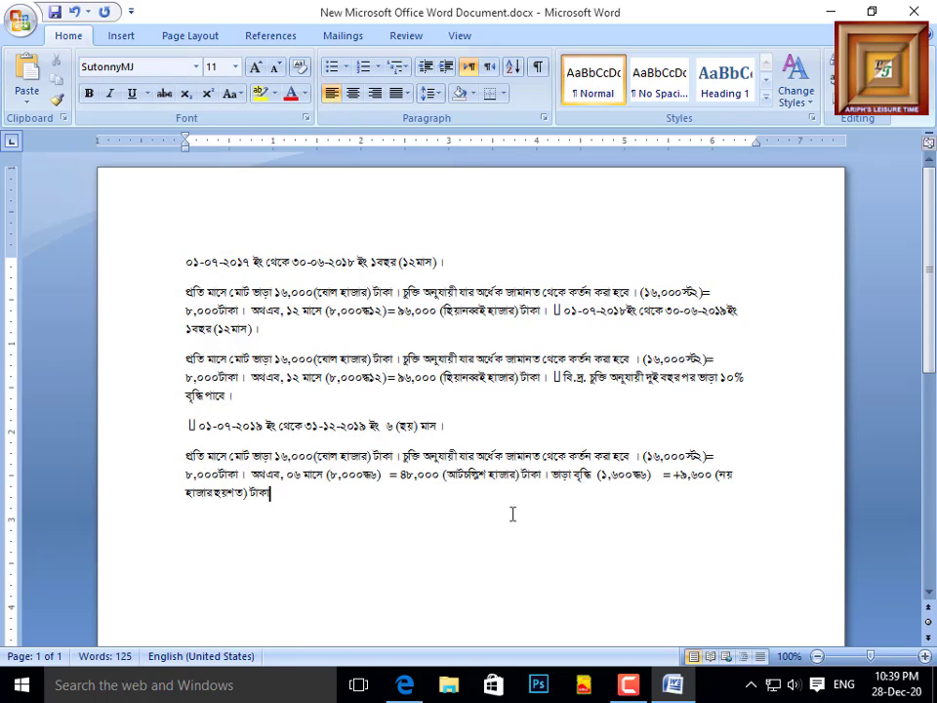
Enlarge all the pasted text to font size 18 and look through the document
drag(187, 245, 487, 542)
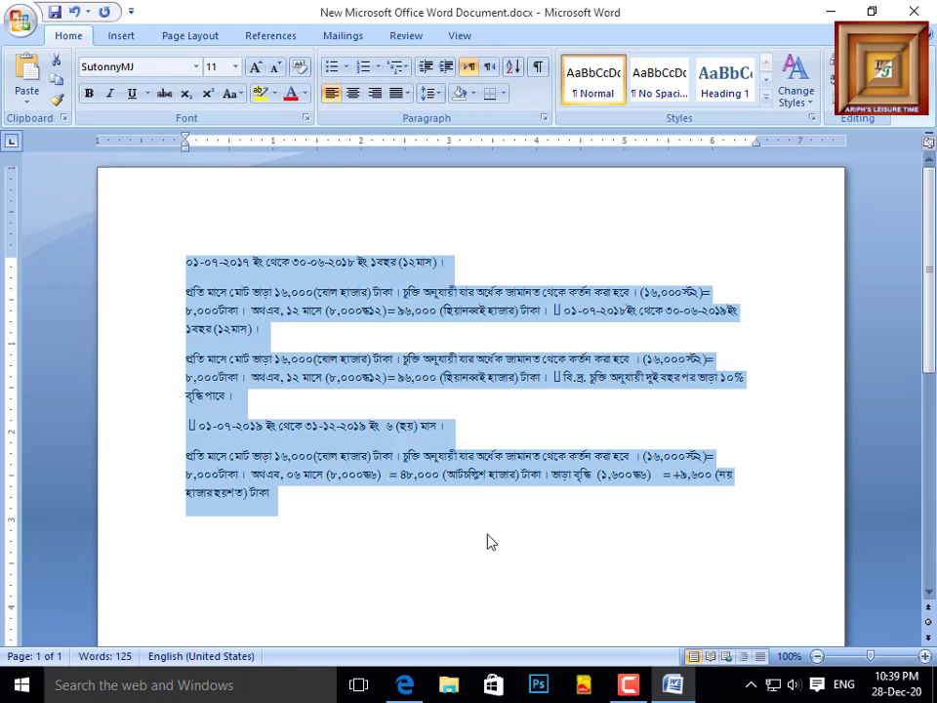
click(255, 66)
click(255, 66)
click(255, 67)
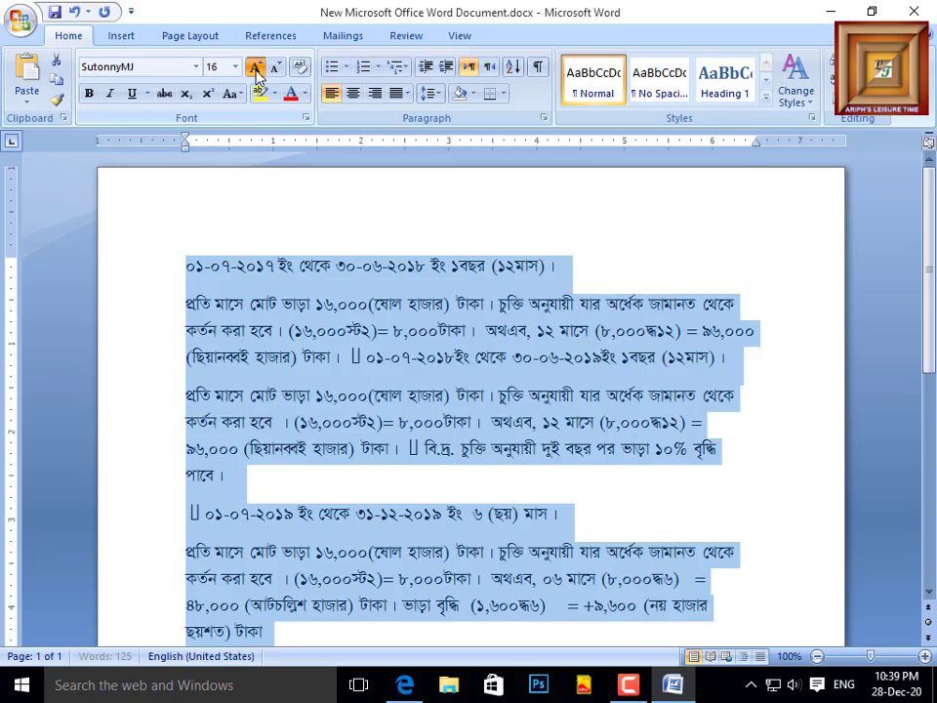
click(255, 66)
click(472, 381)
scroll(482, 416, down, 3)
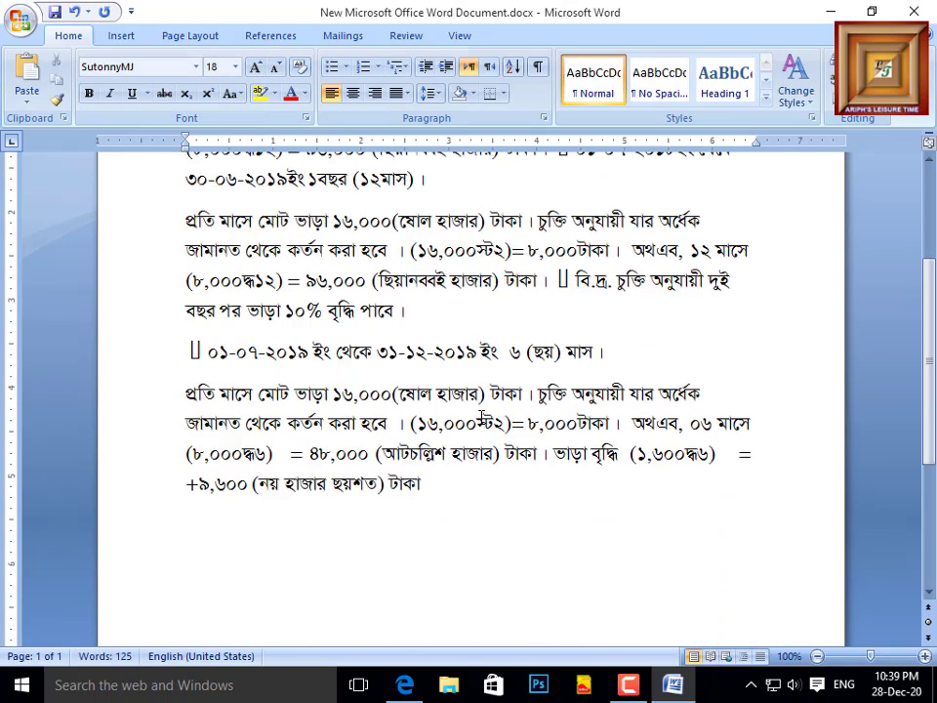
scroll(481, 417, up, 1)
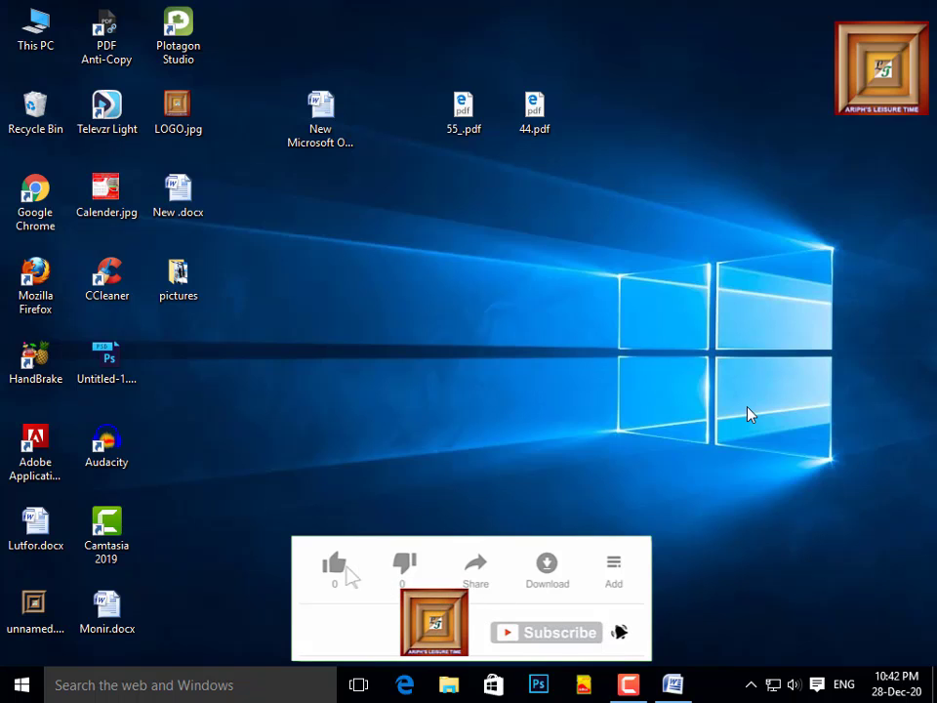
Open 55_.pdf from the desktop and try to copy its text from the first bullet down to the last one
double_click(463, 107)
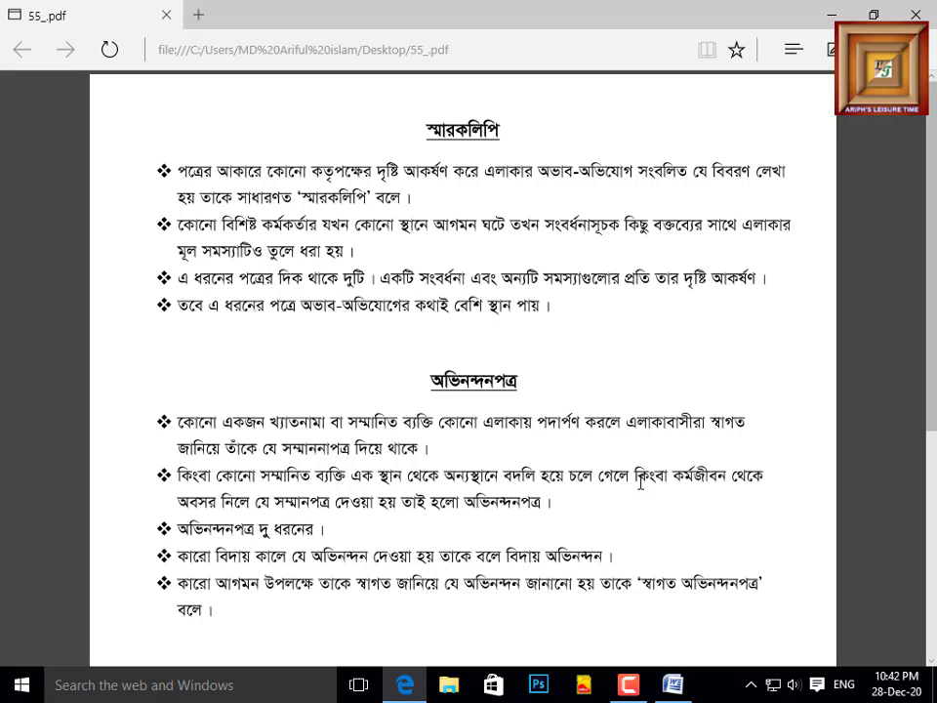
drag(639, 483, 360, 130)
click(436, 136)
drag(403, 171, 183, 179)
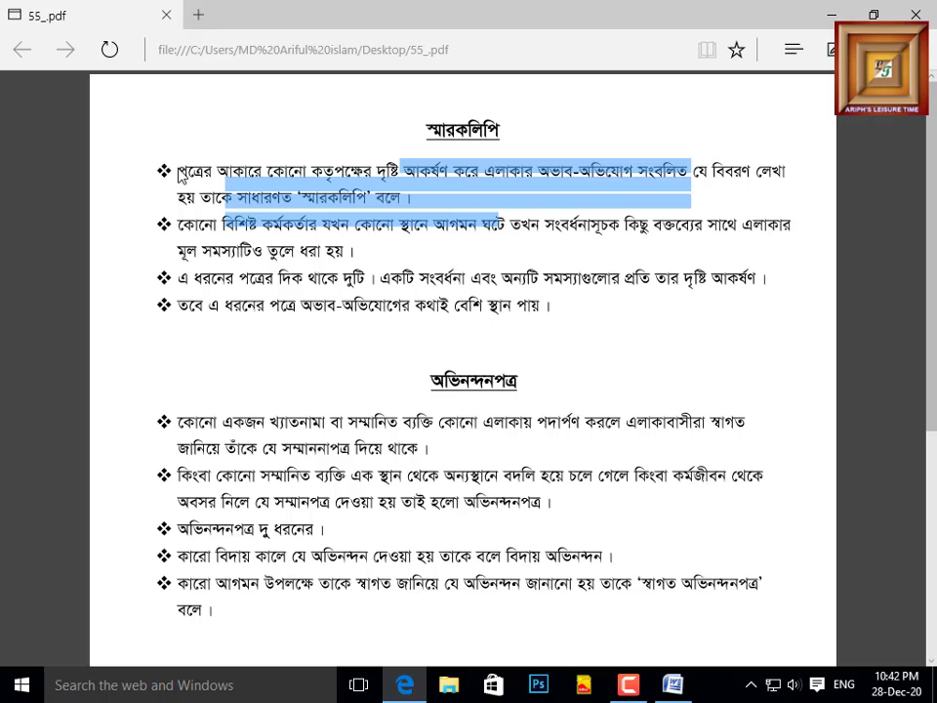
click(321, 177)
drag(323, 175, 543, 596)
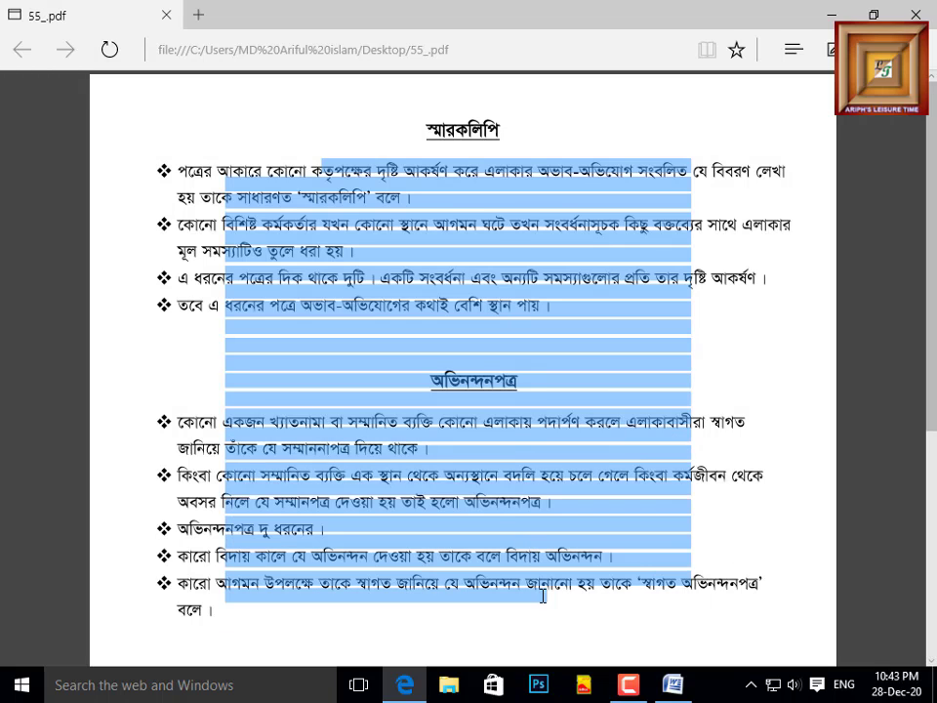
right_click(483, 485)
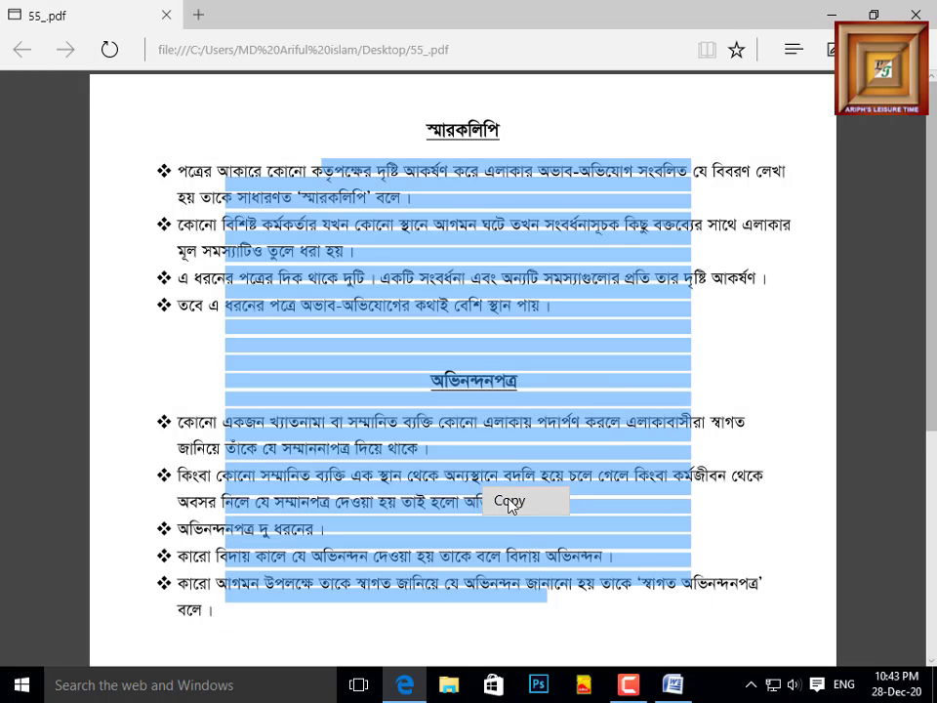
click(509, 503)
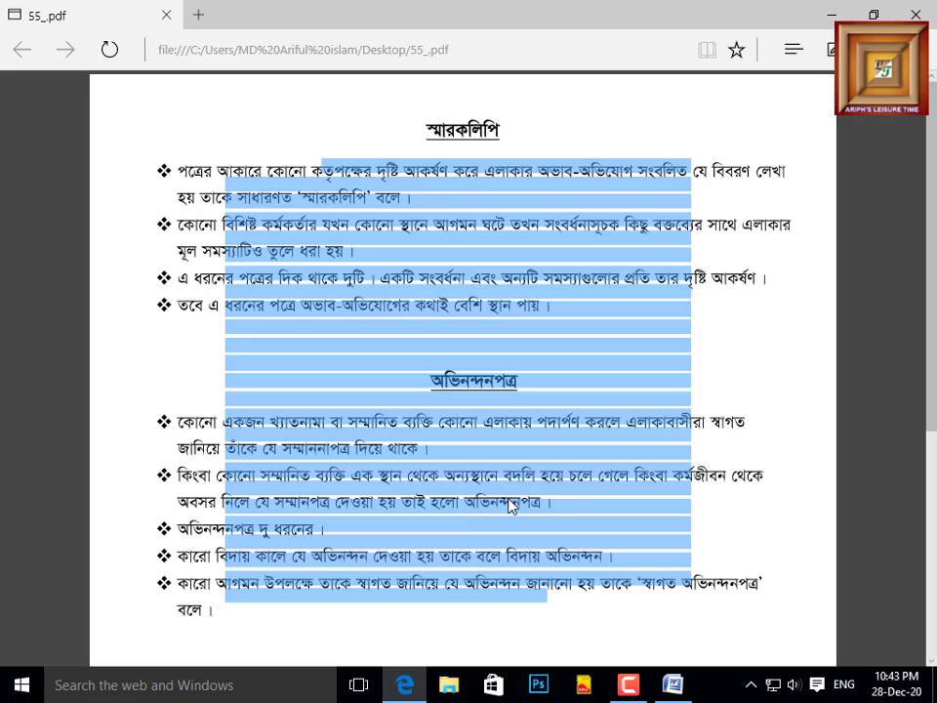
right_click(378, 241)
click(397, 256)
Switch to Word, create a new blank document and try to paste the text copied from 55_.pdf
click(674, 685)
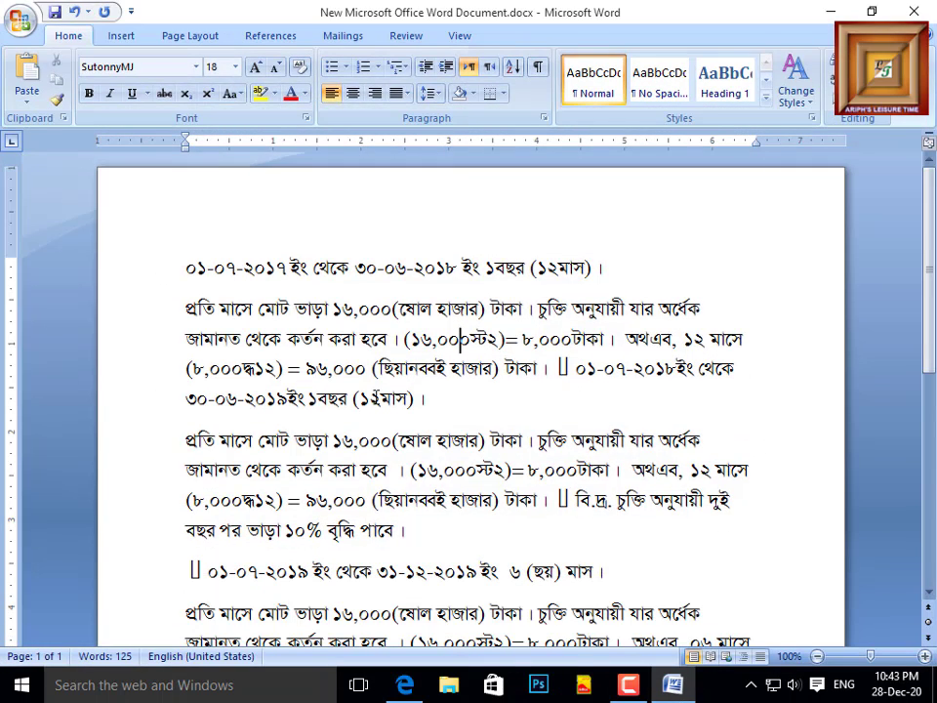
click(19, 20)
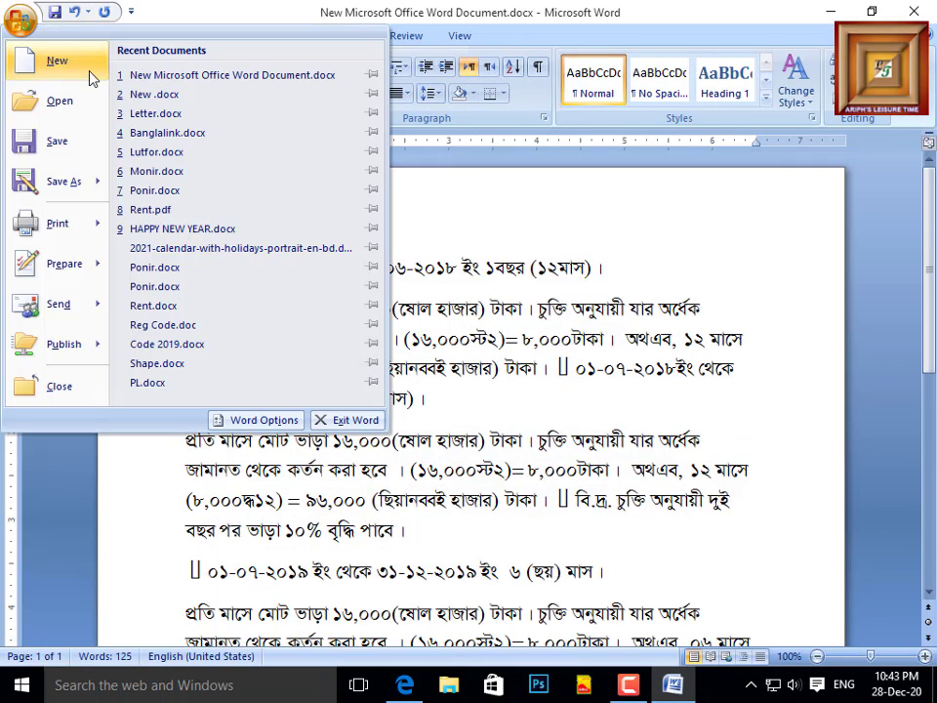
click(56, 64)
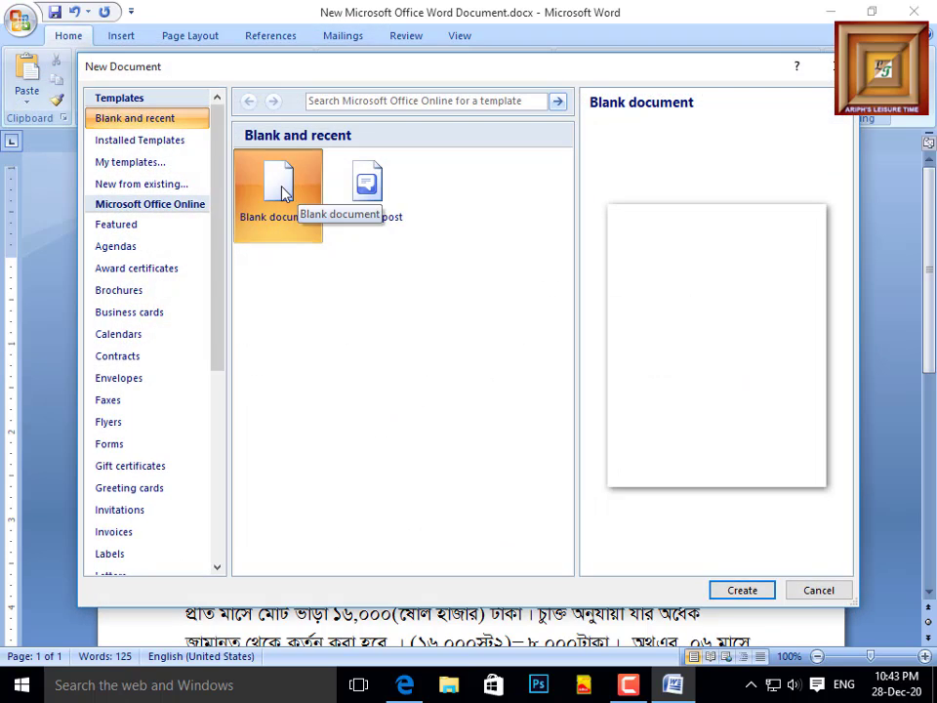
double_click(314, 193)
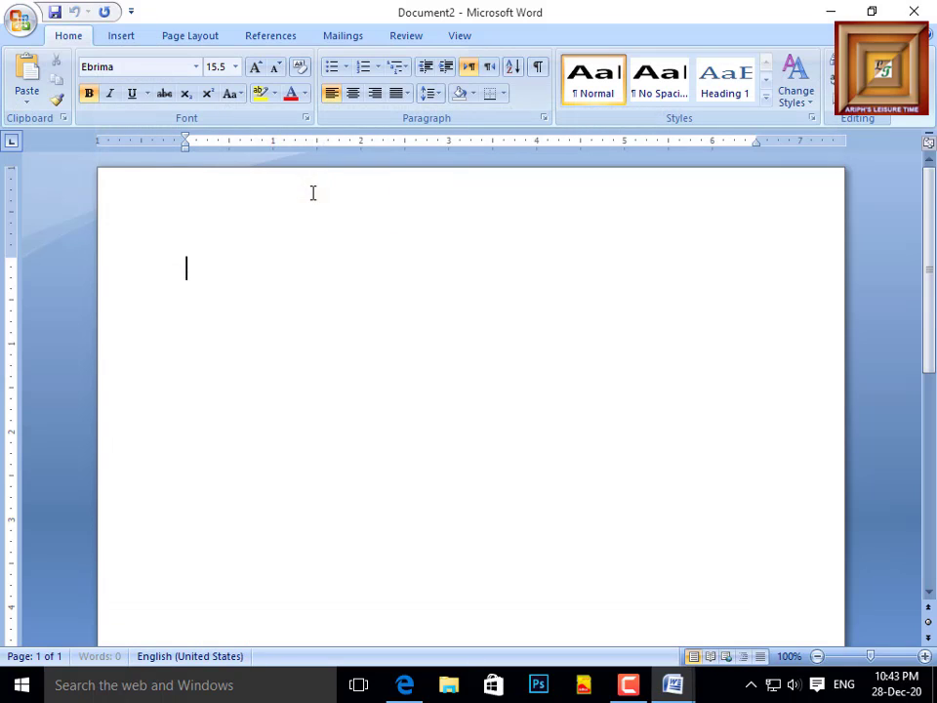
right_click(245, 263)
click(315, 315)
right_click(242, 274)
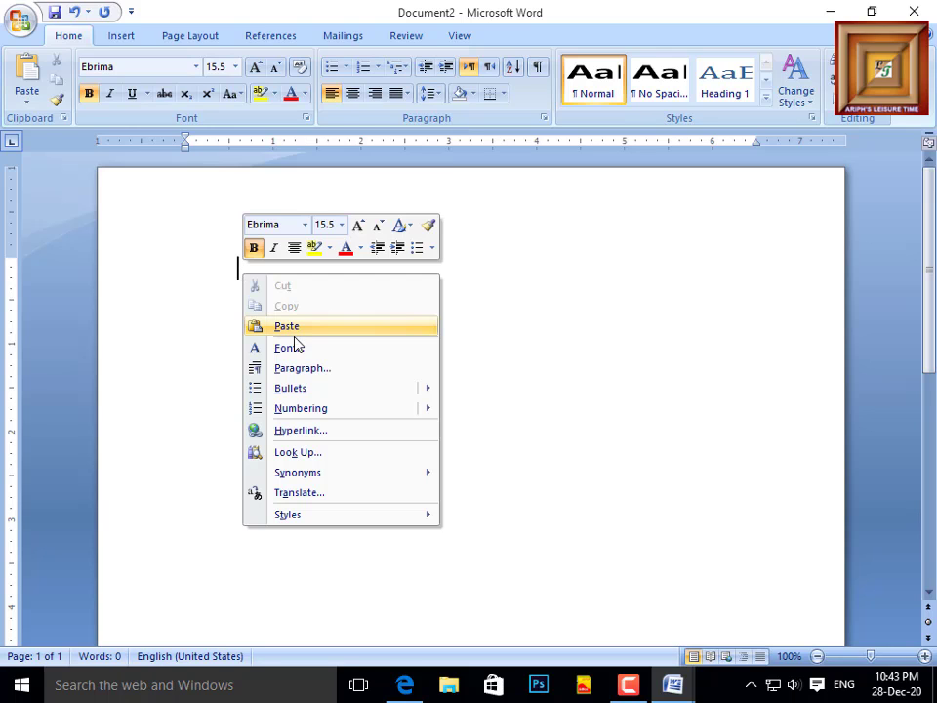
click(301, 332)
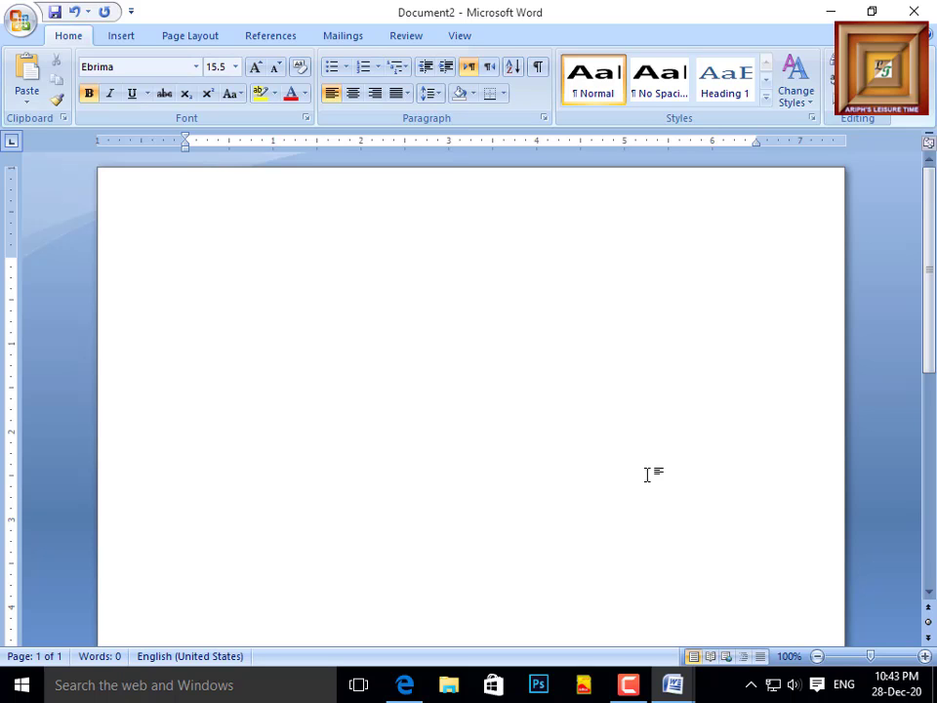
Close both Word documents without saving and close the PDF viewer to return to the desktop
click(914, 10)
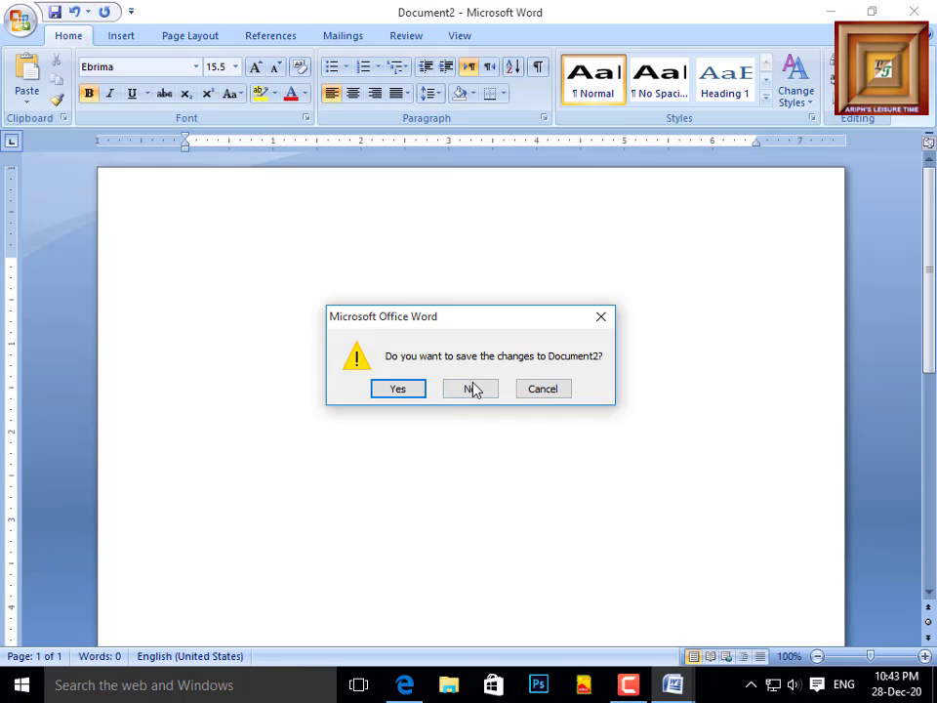
click(473, 389)
click(914, 11)
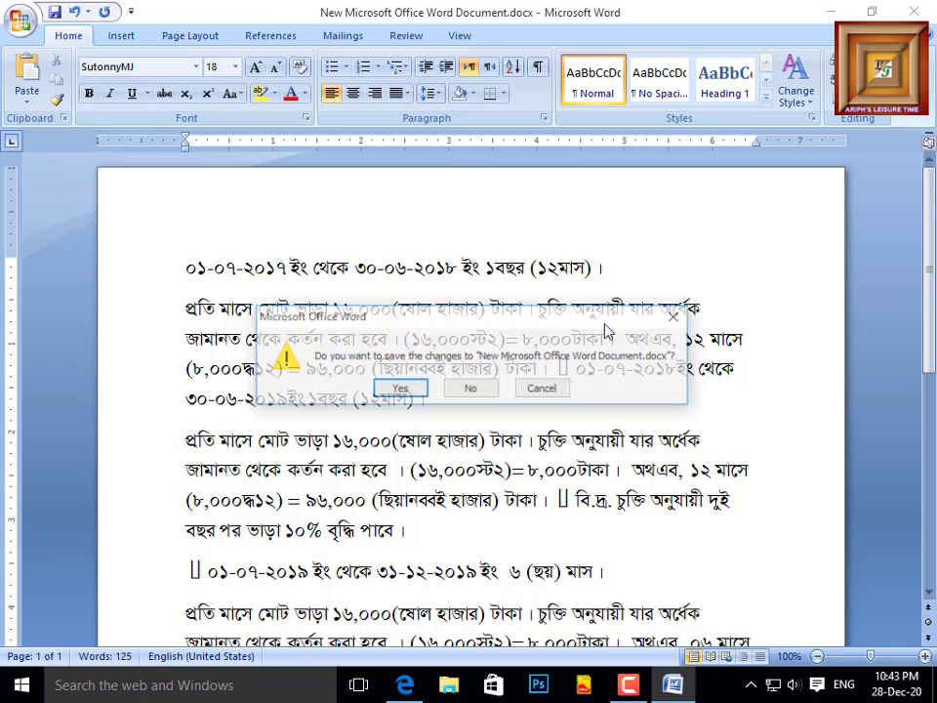
click(473, 388)
click(930, 8)
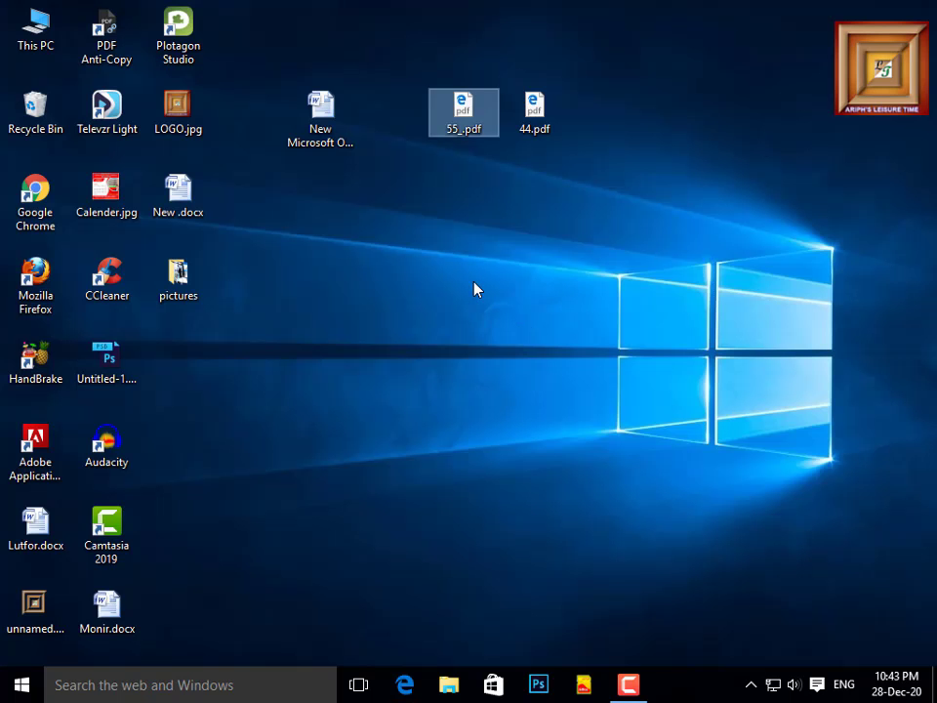
right_click(474, 282)
click(518, 342)
right_click(518, 341)
click(577, 396)
right_click(577, 396)
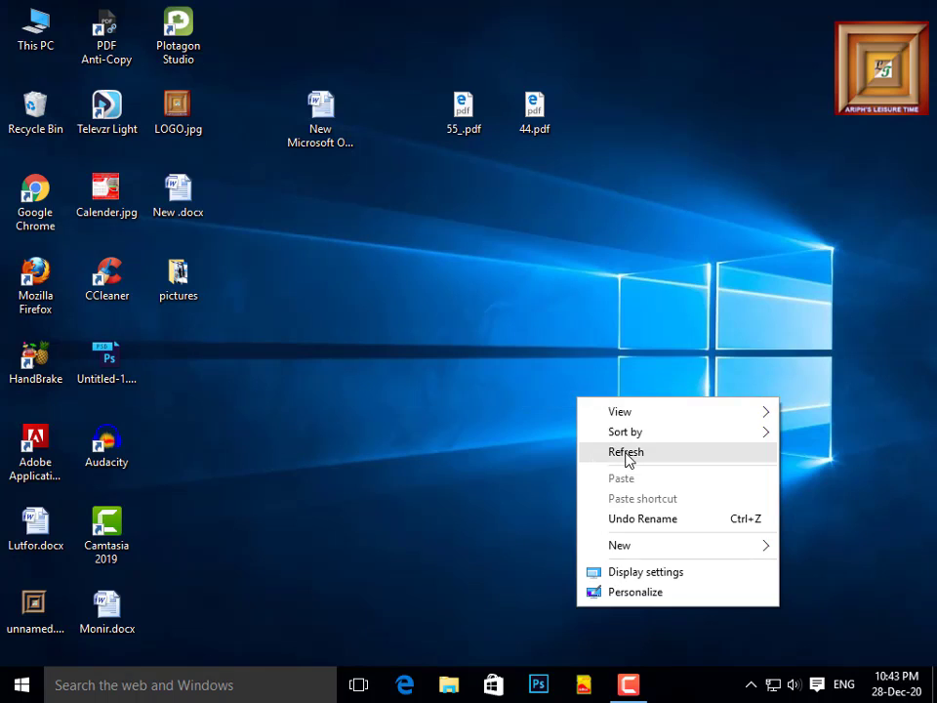
click(598, 452)
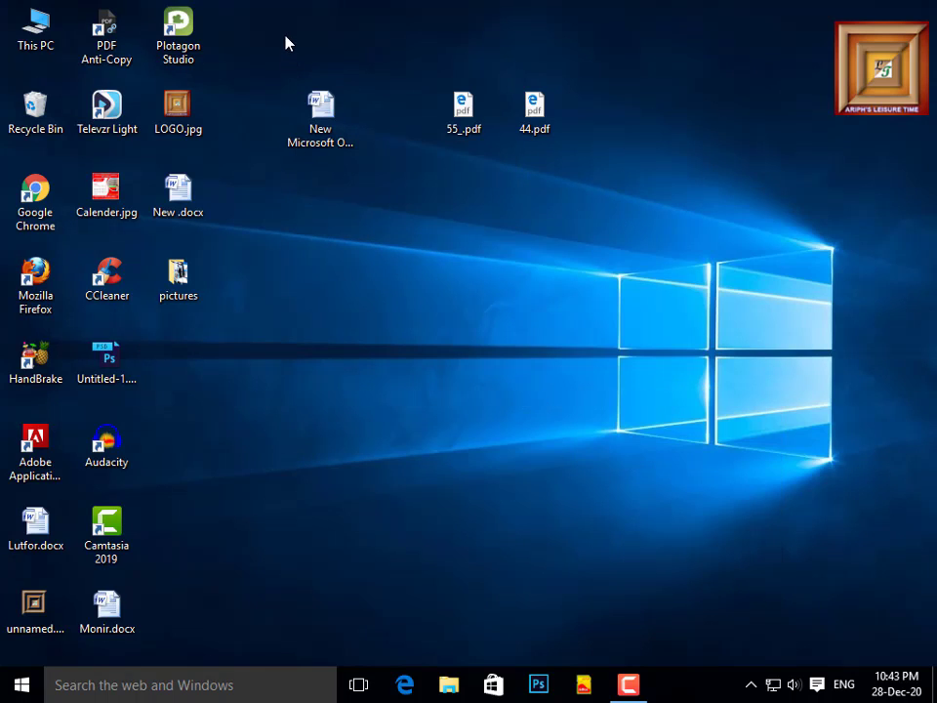
Move the New Microsoft Office Word Document icon next to 44.pdf and the PDF Anti-Copy shortcut to an empty area of the desktop
drag(286, 43, 358, 162)
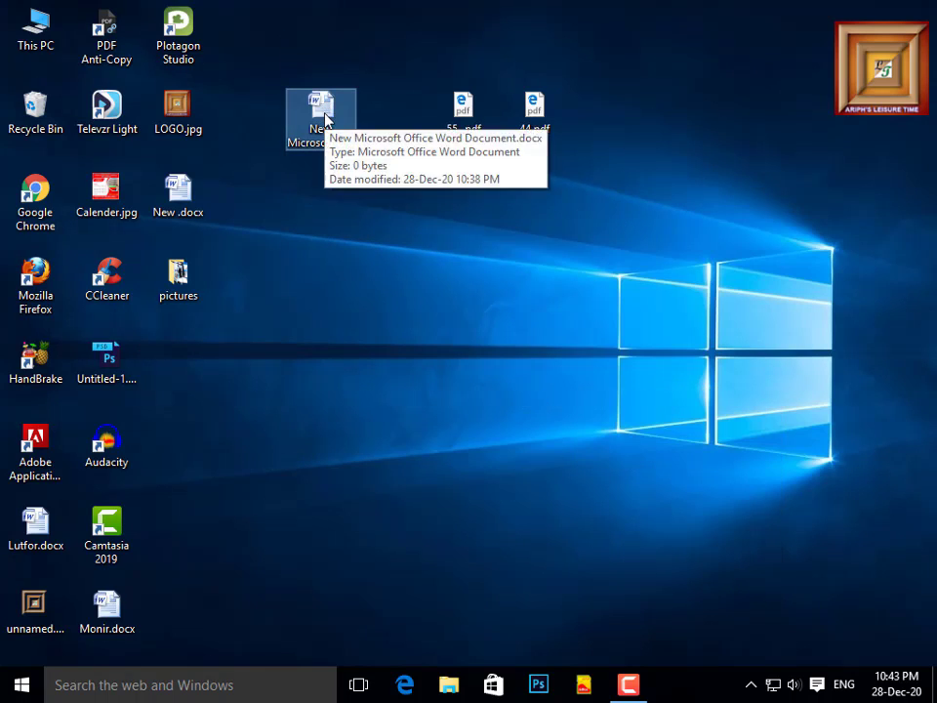
drag(325, 119, 634, 107)
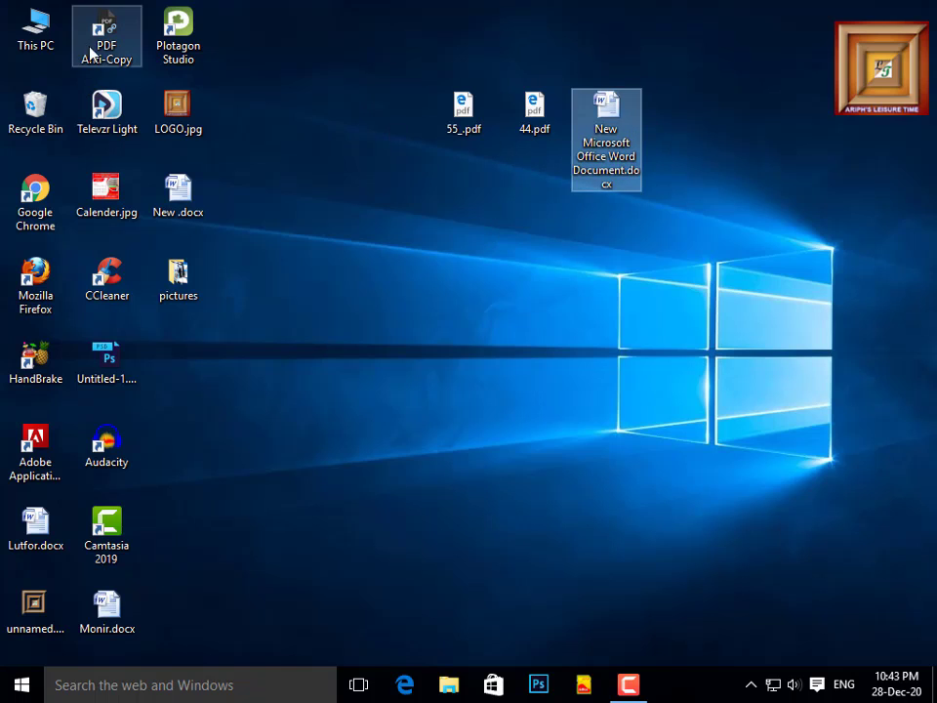
drag(90, 54, 326, 187)
Refresh the desktop and open PDF Anti-Copy from its shortcut
right_click(427, 306)
click(476, 358)
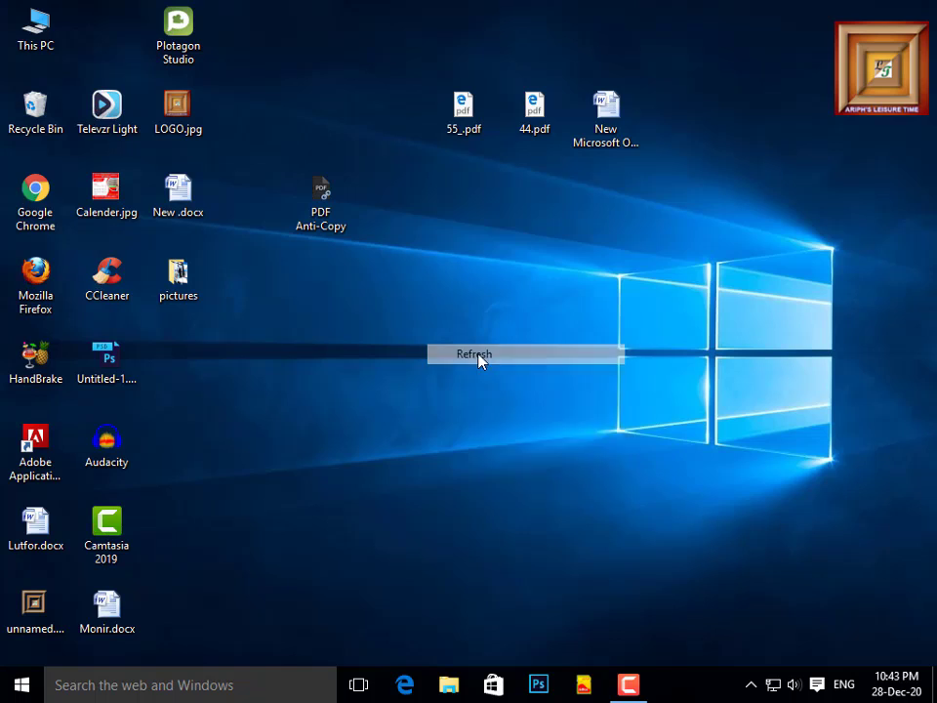
right_click(478, 358)
click(533, 411)
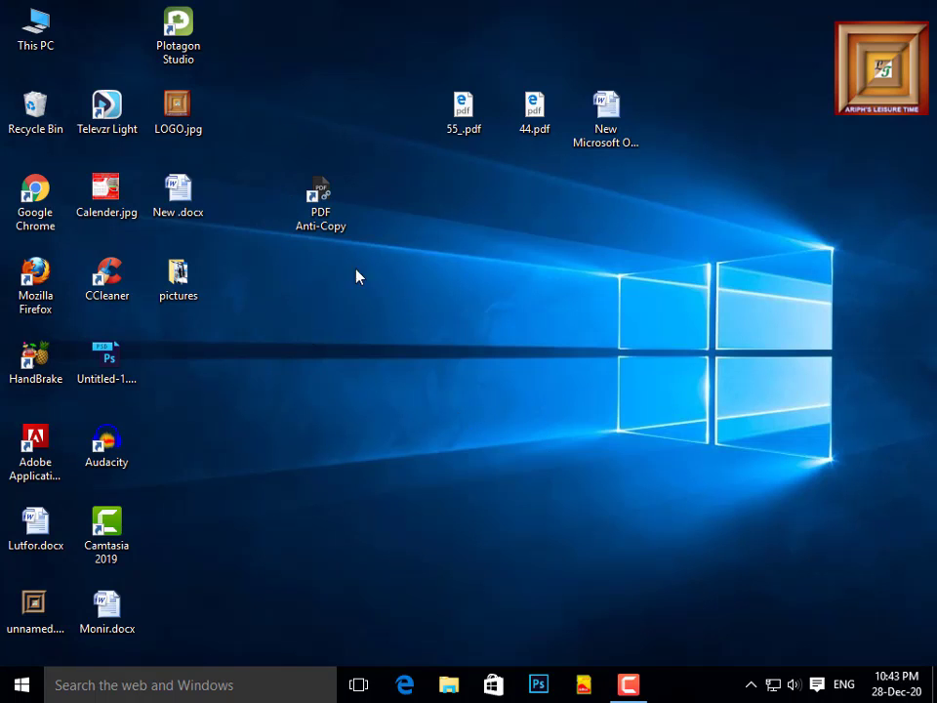
double_click(320, 221)
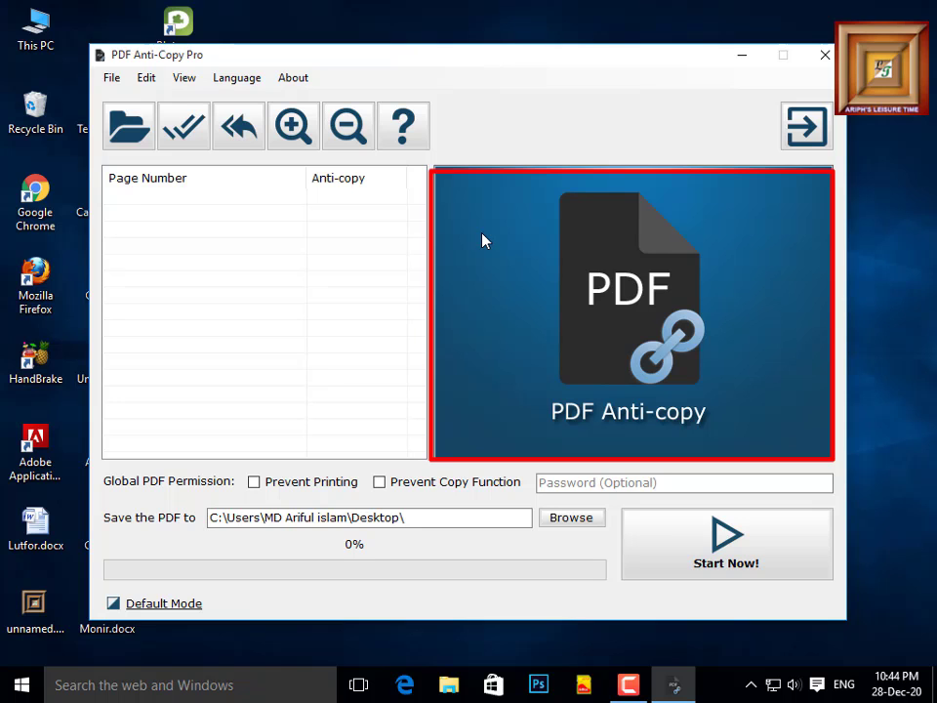
Close PDF Anti-Copy Pro, open 44.pdf from the desktop to check that its text can be selected, and close the viewer
click(823, 56)
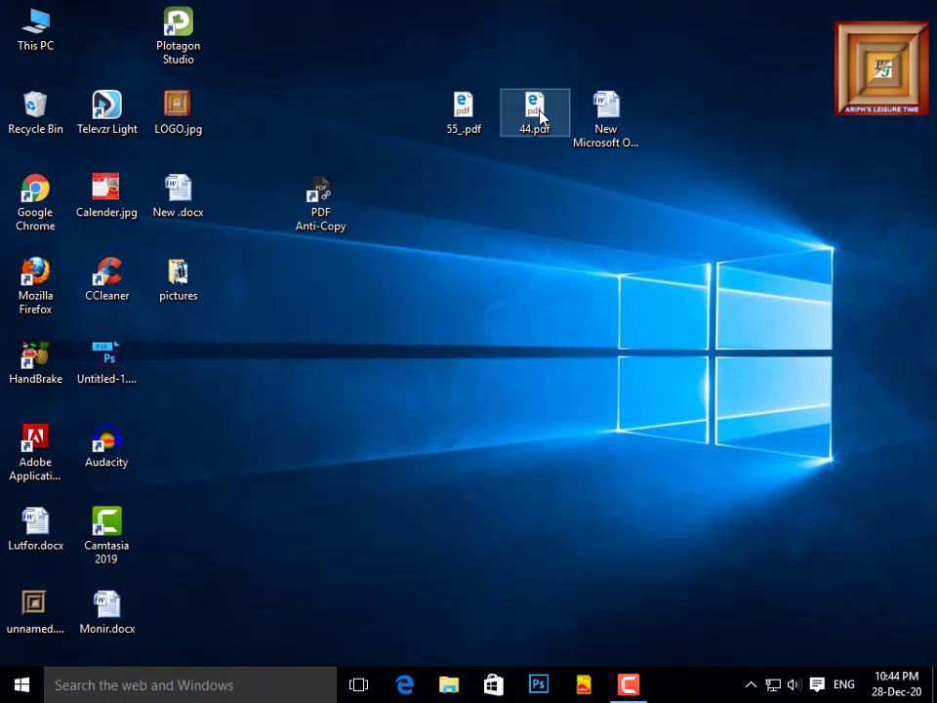
double_click(536, 125)
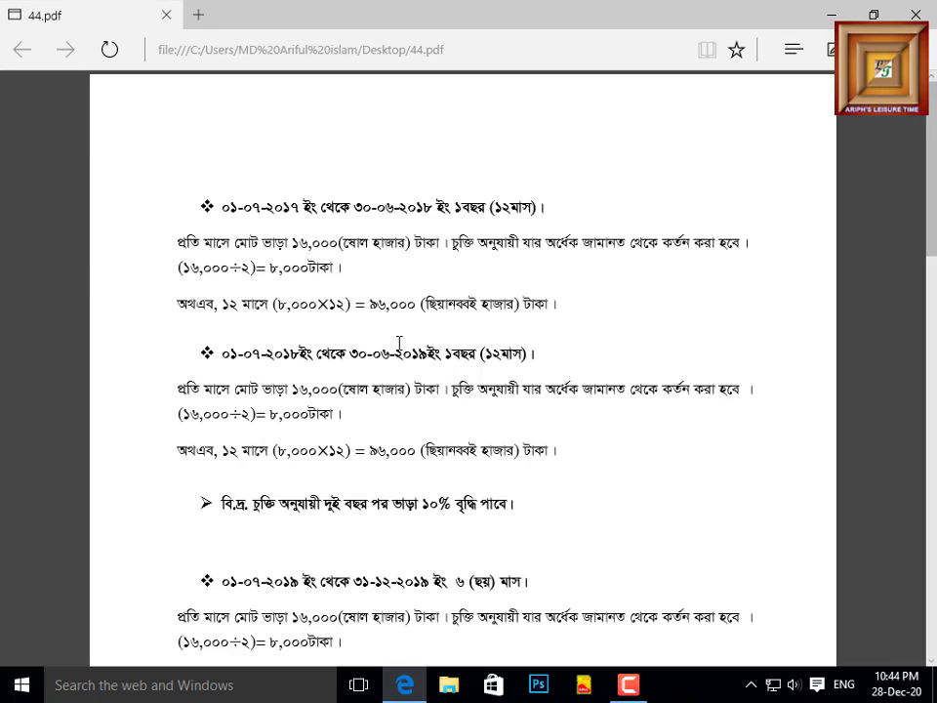
drag(224, 201, 586, 659)
click(934, 9)
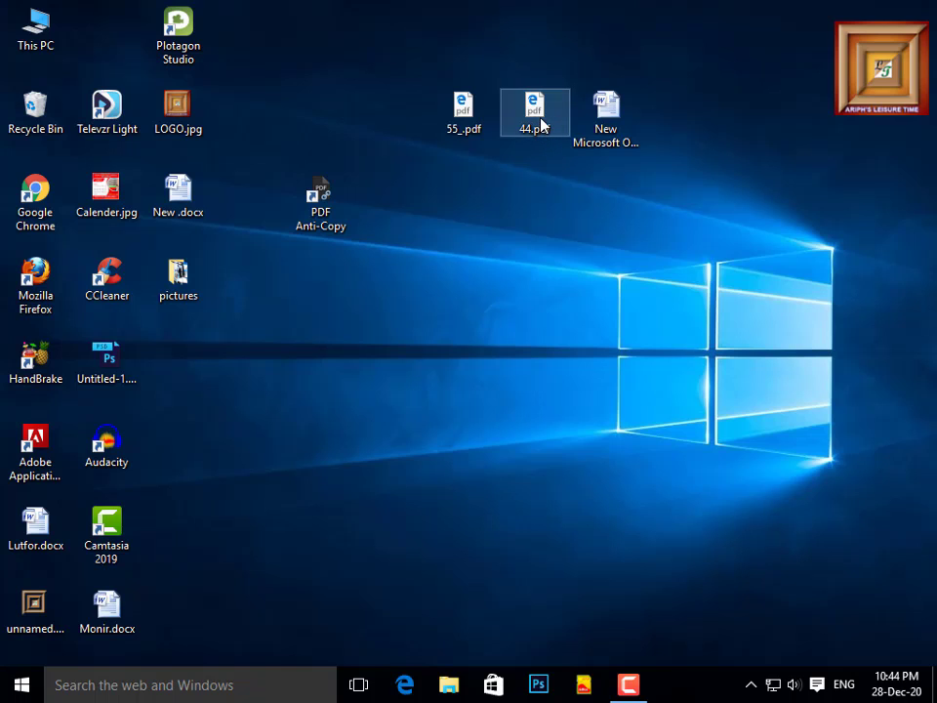
Refresh the desktop and reopen PDF Anti-Copy from its shortcut
right_click(431, 242)
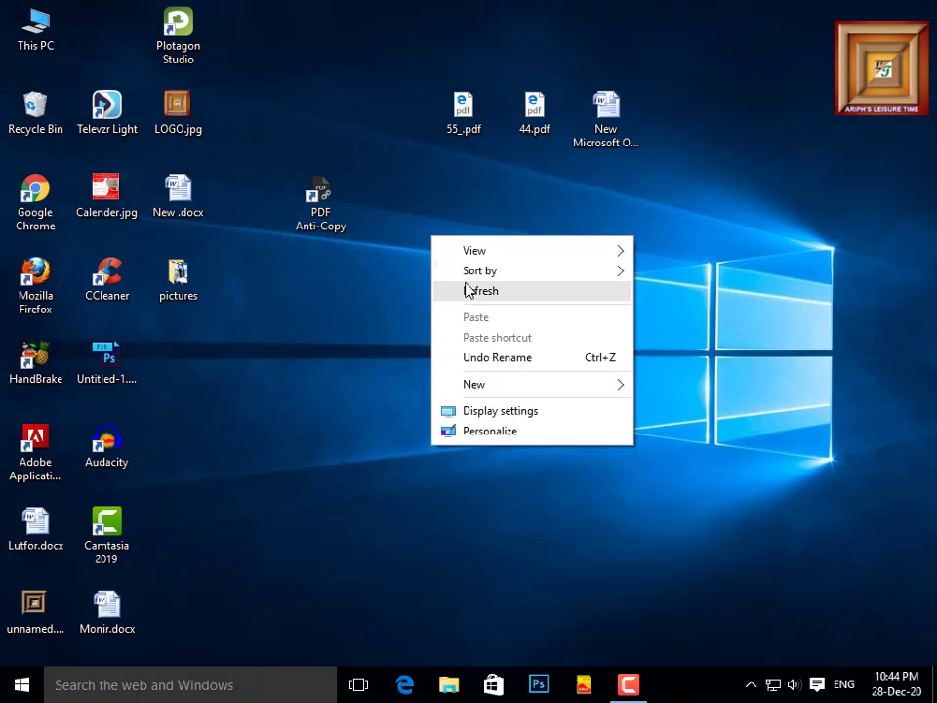
right_click(474, 289)
click(556, 342)
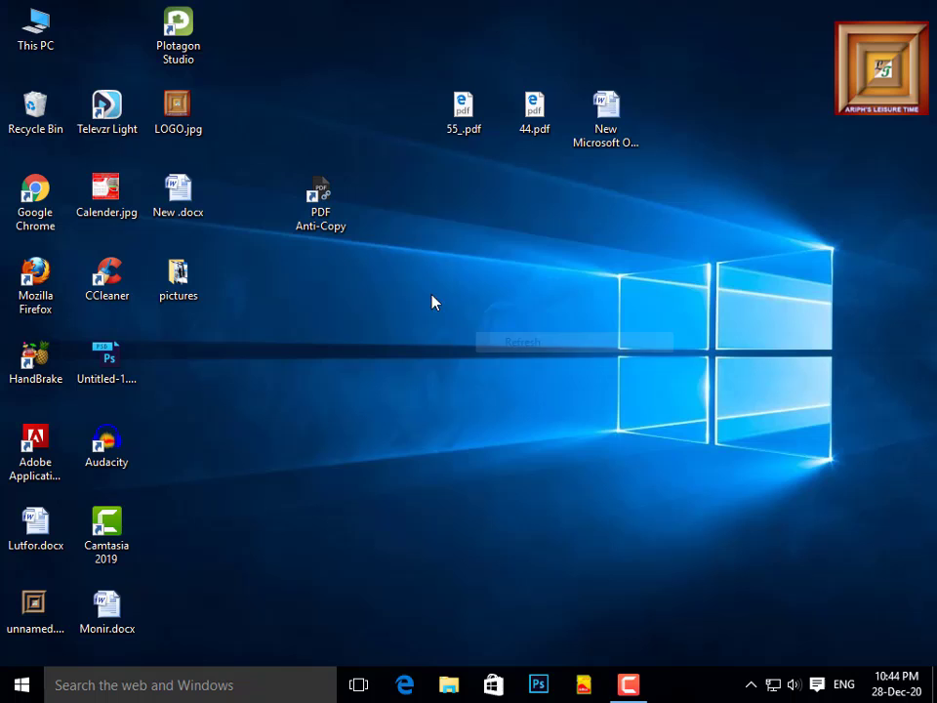
double_click(325, 205)
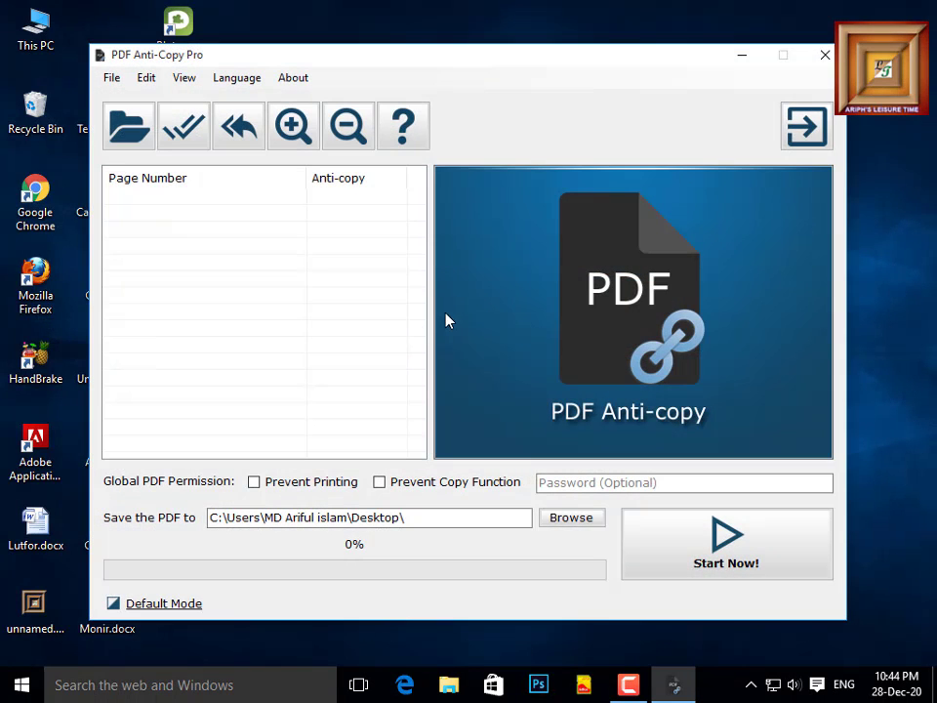
Load 55_.pdf from the Desktop folder and mark page 1 for anti-copy
click(129, 130)
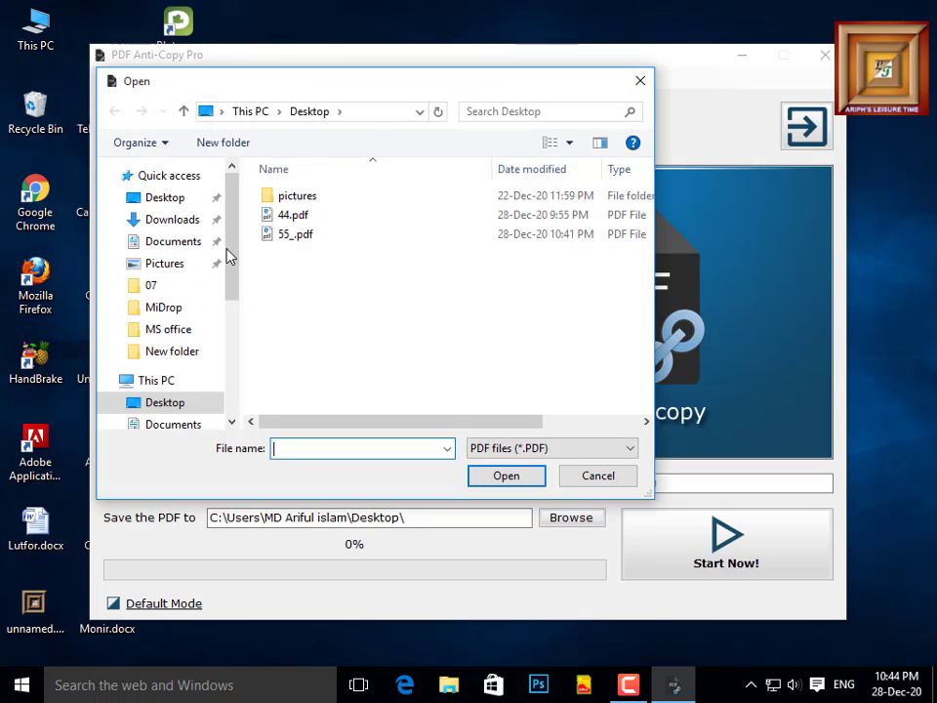
click(165, 197)
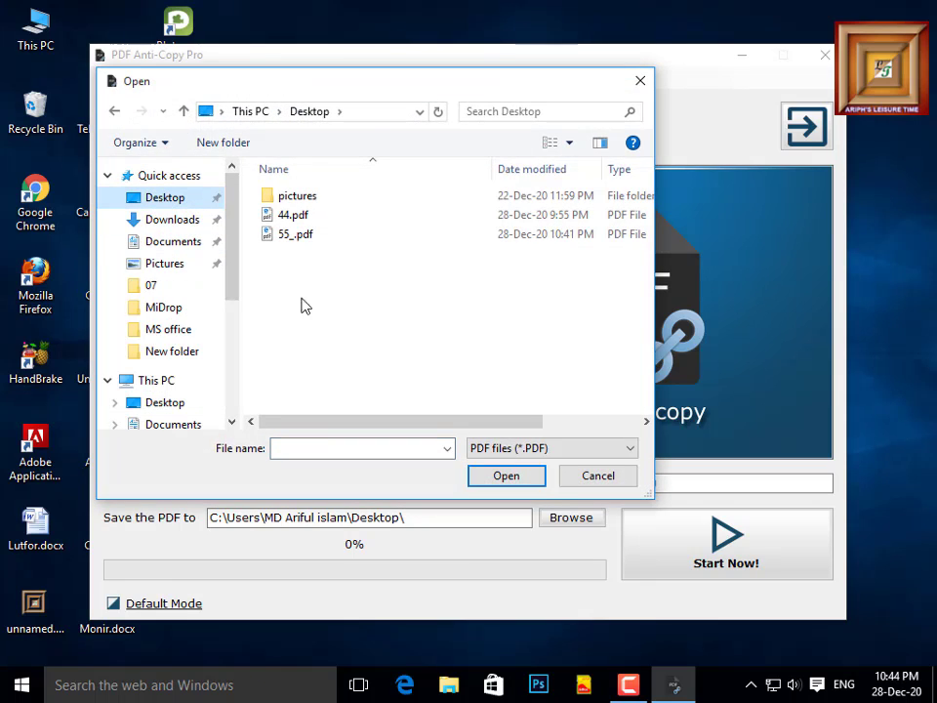
double_click(295, 237)
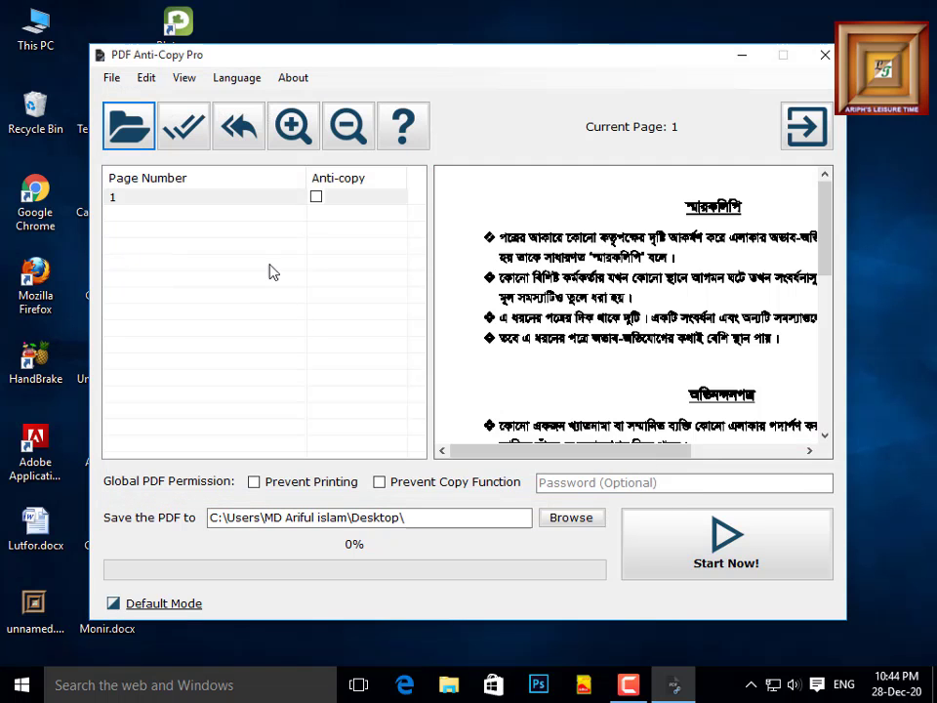
click(316, 198)
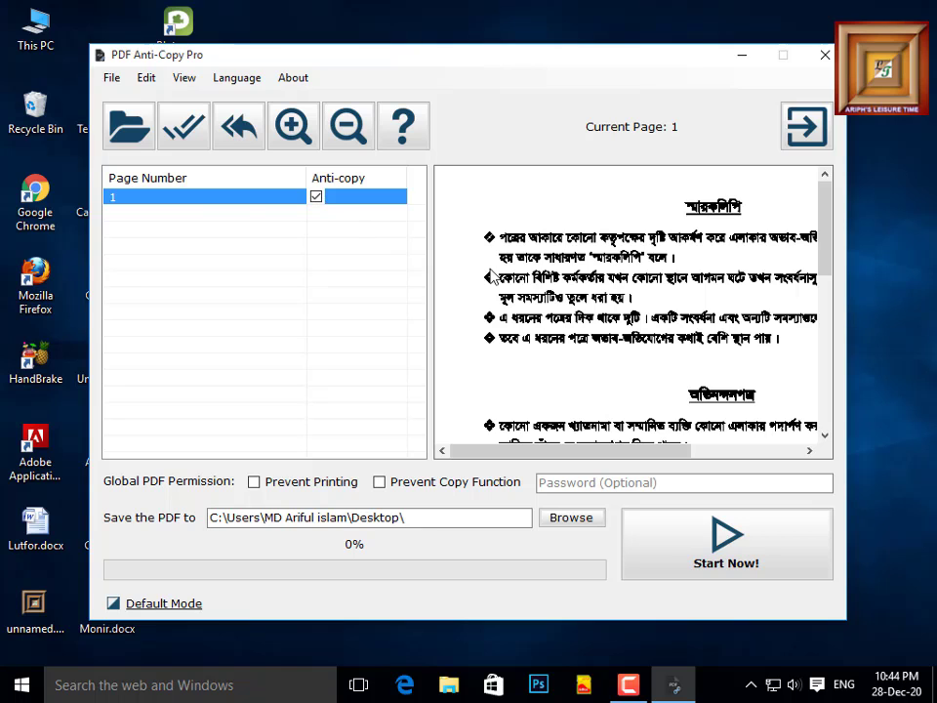
Load 44.pdf in place of the current file, clear all anti-copy marks and mark both of its pages again
click(139, 144)
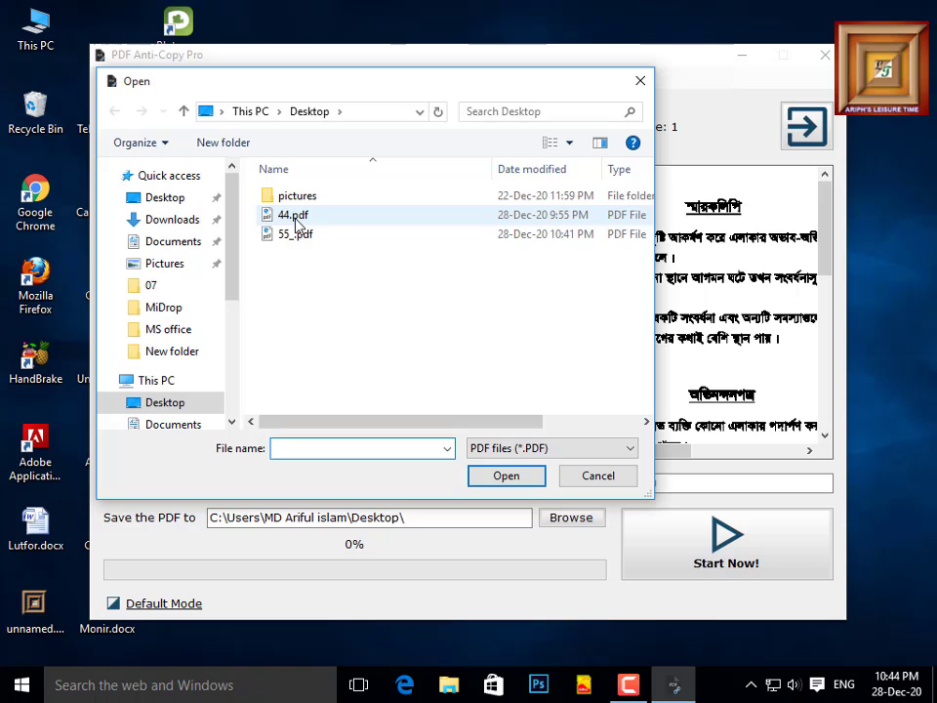
double_click(298, 223)
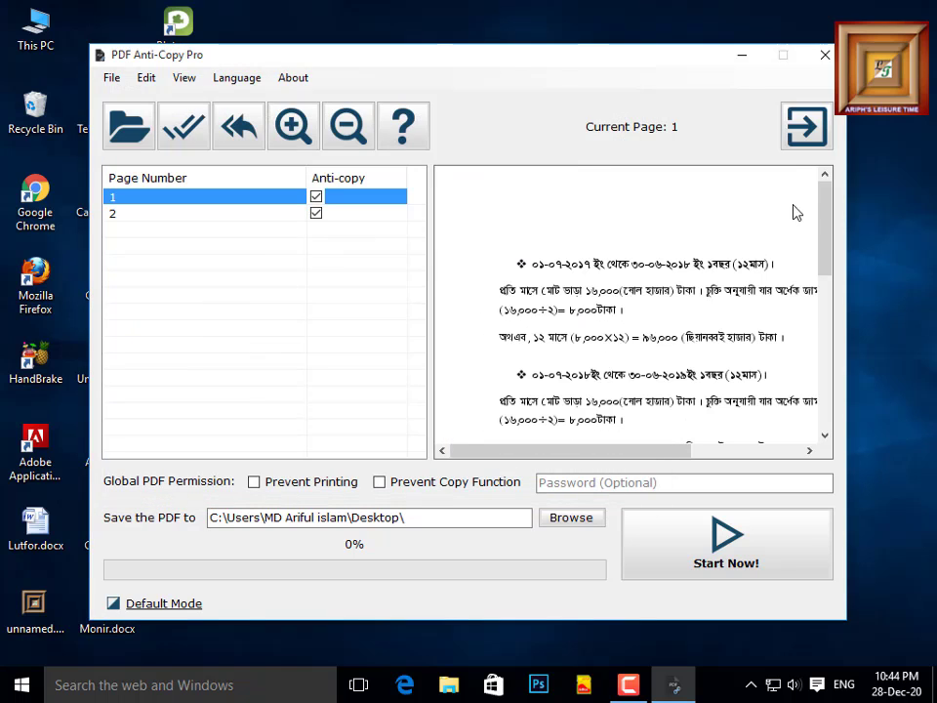
drag(825, 226, 826, 289)
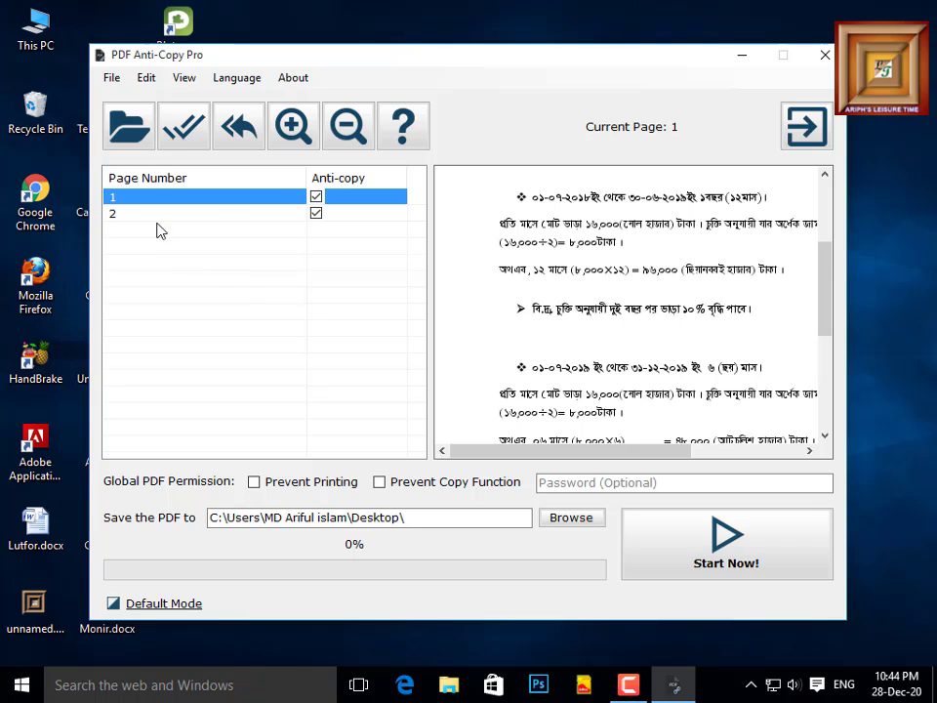
click(240, 125)
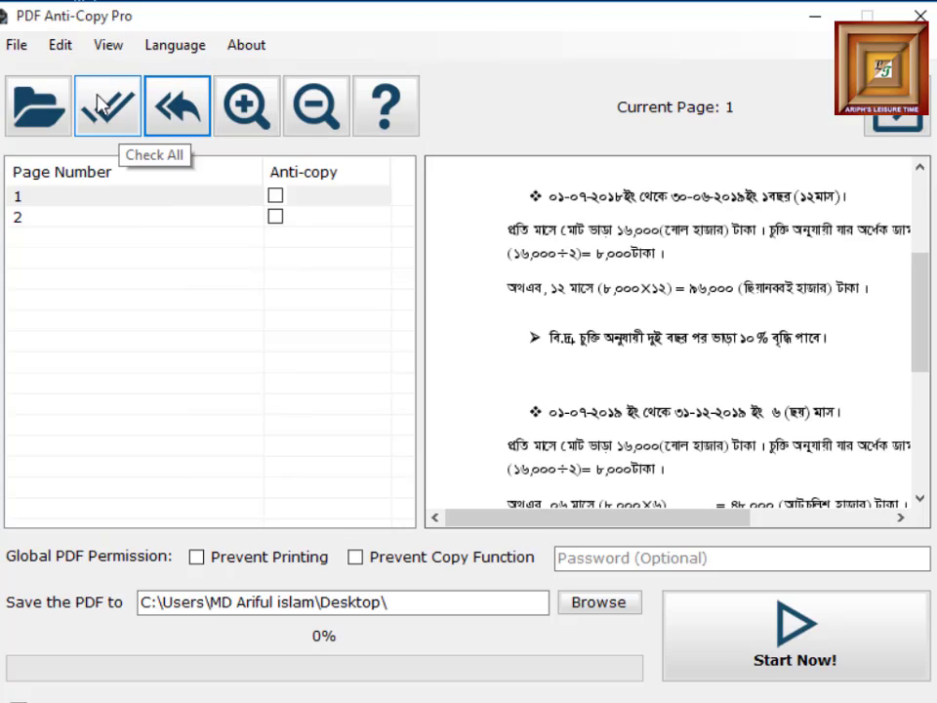
click(184, 127)
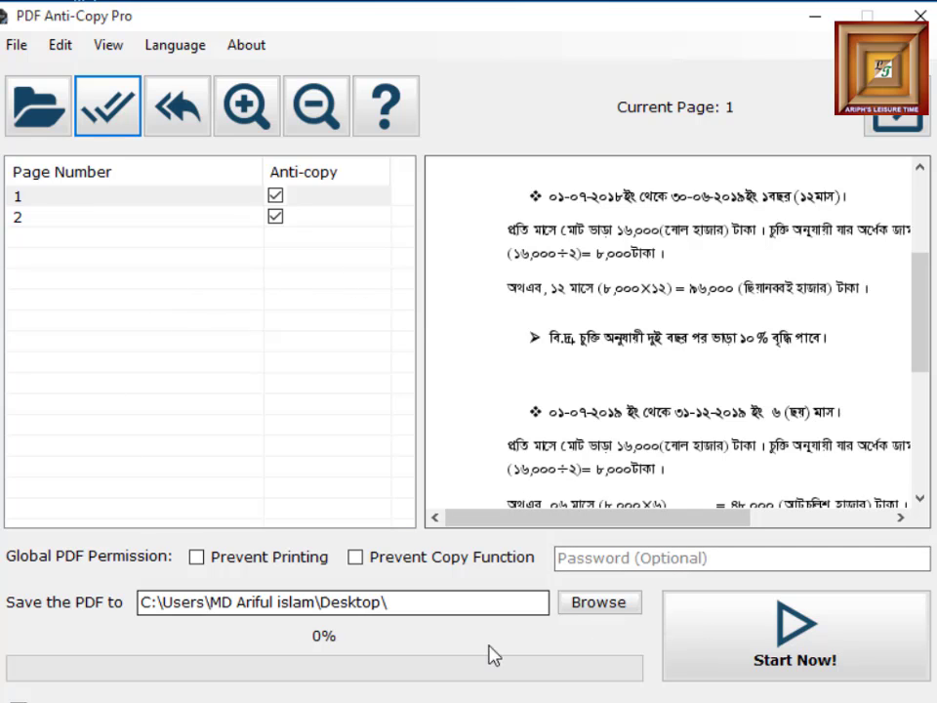
Set the output folder to Downloads and create the anti-copy version of 44.pdf
click(611, 603)
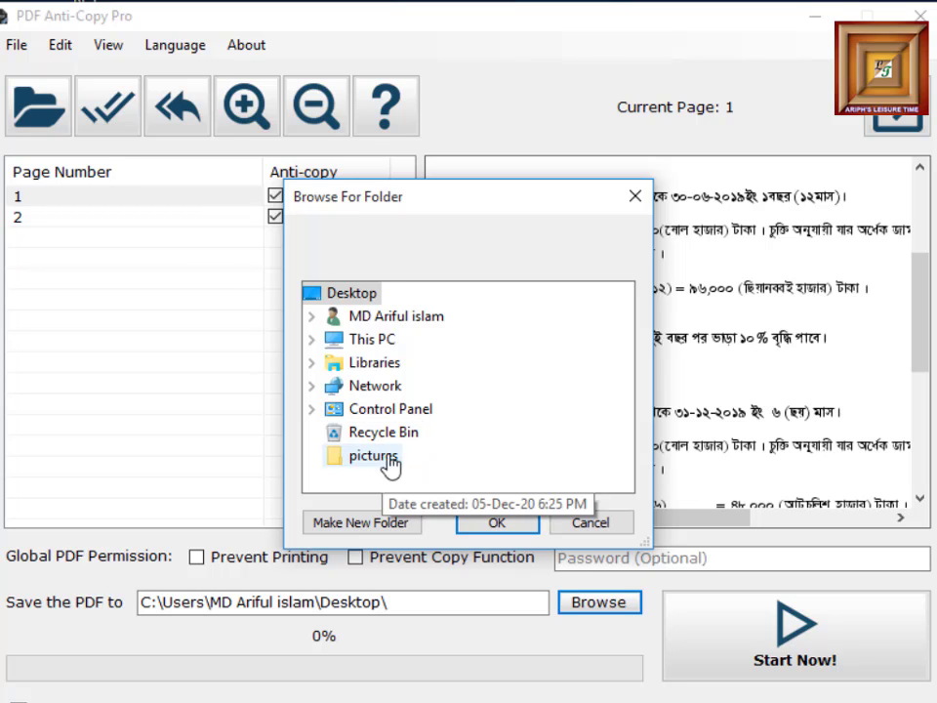
click(376, 342)
click(420, 332)
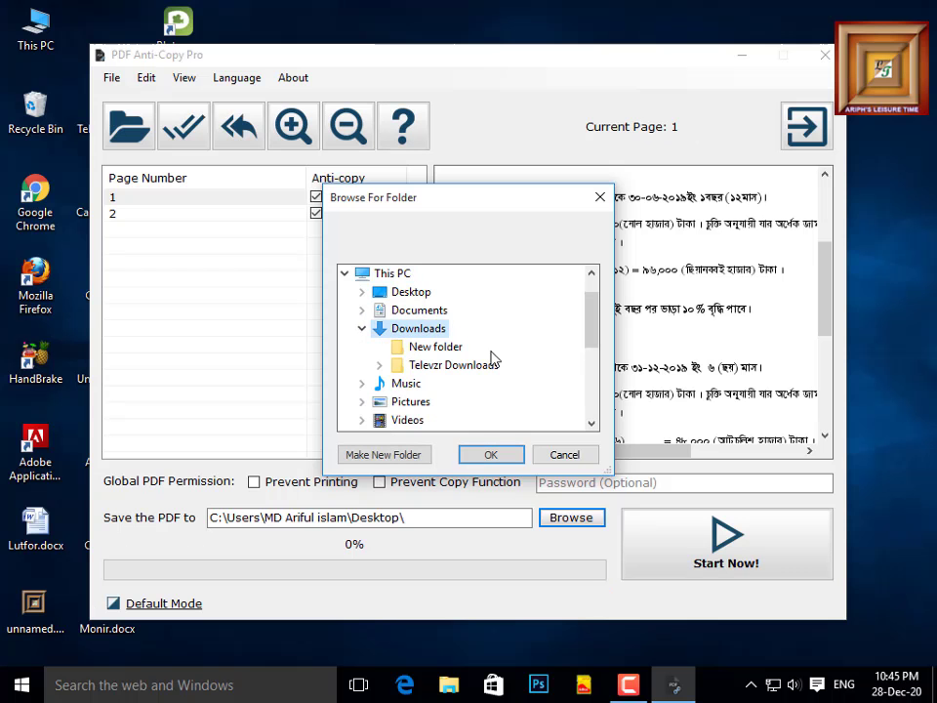
click(491, 455)
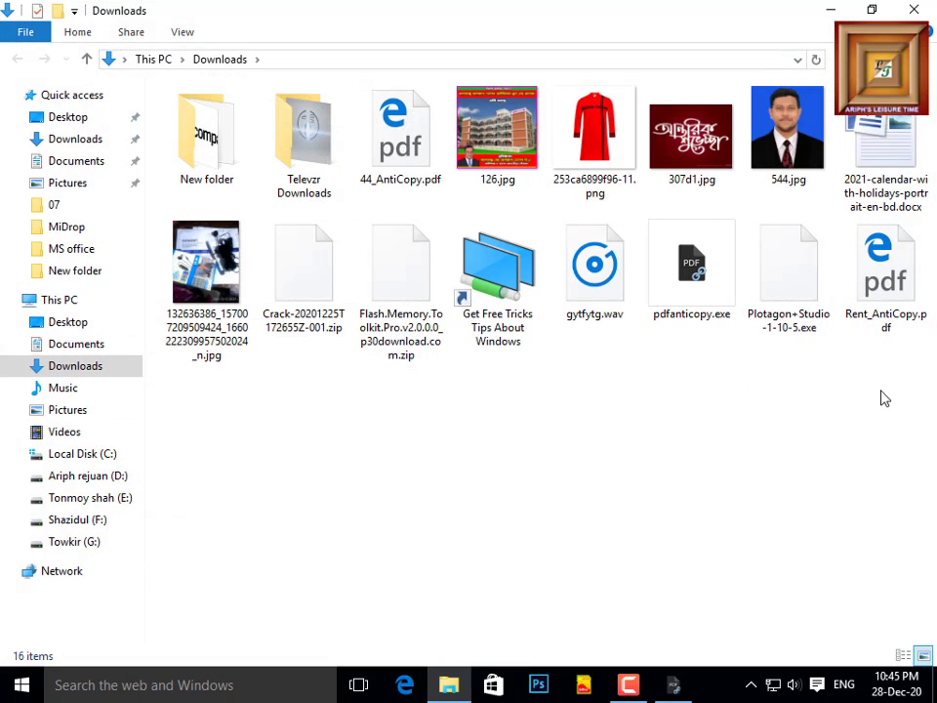
Open 44_AntiCopy.pdf from the Downloads folder, select the text on the first page and copy it
double_click(416, 164)
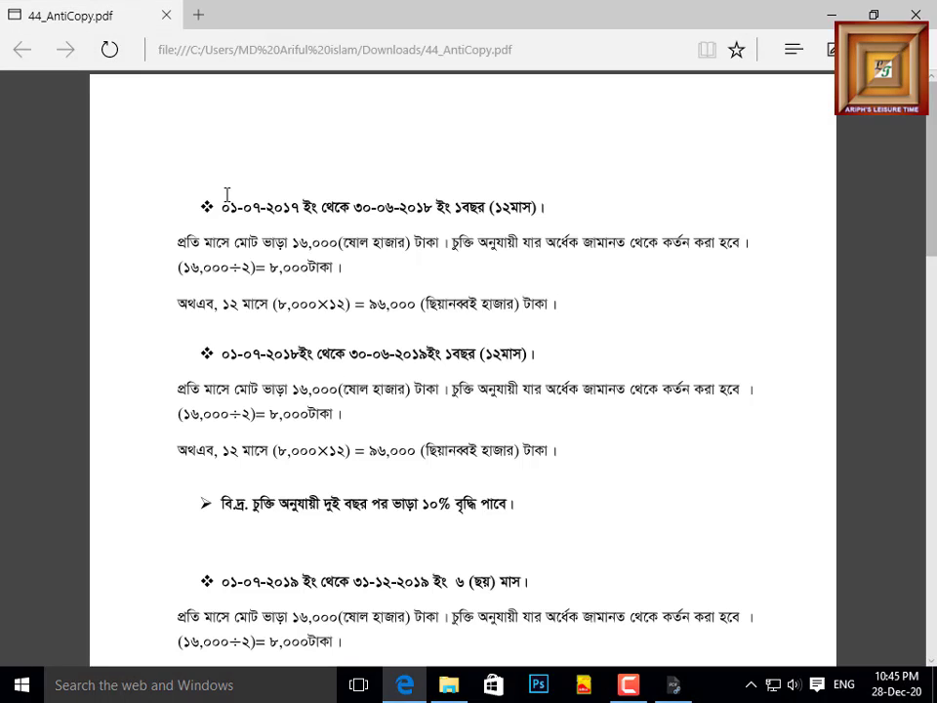
drag(225, 196, 736, 437)
click(755, 436)
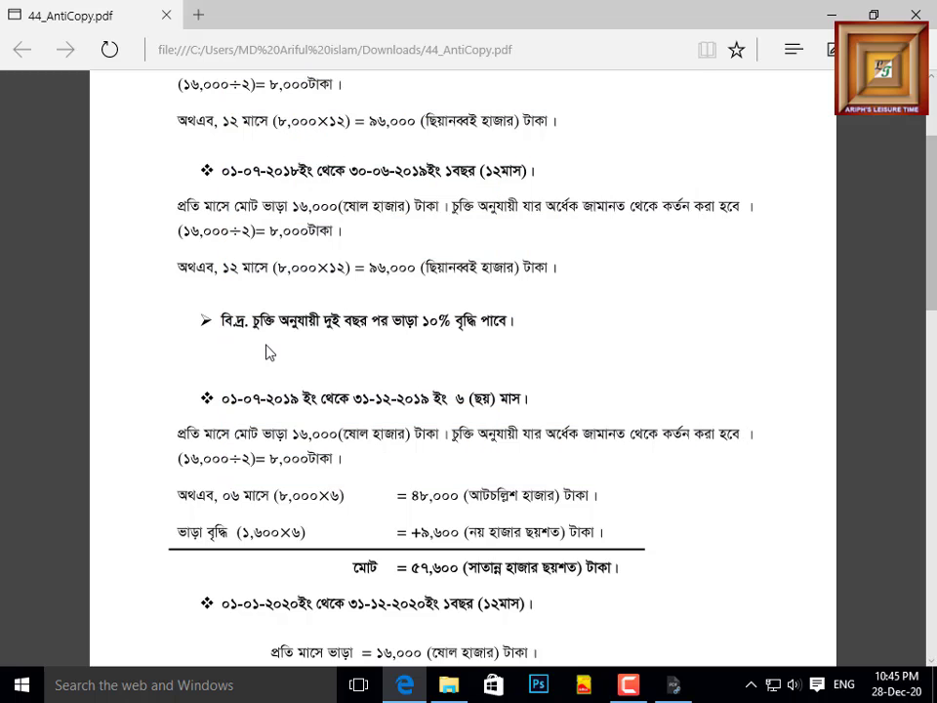
scroll(285, 397, up, 3)
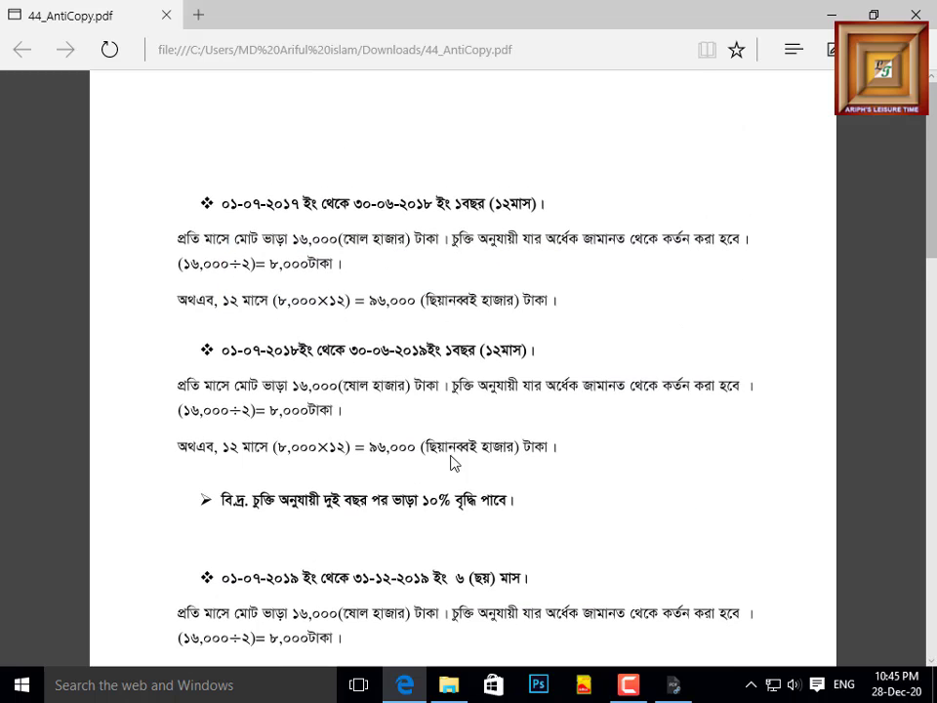
drag(606, 628, 240, 209)
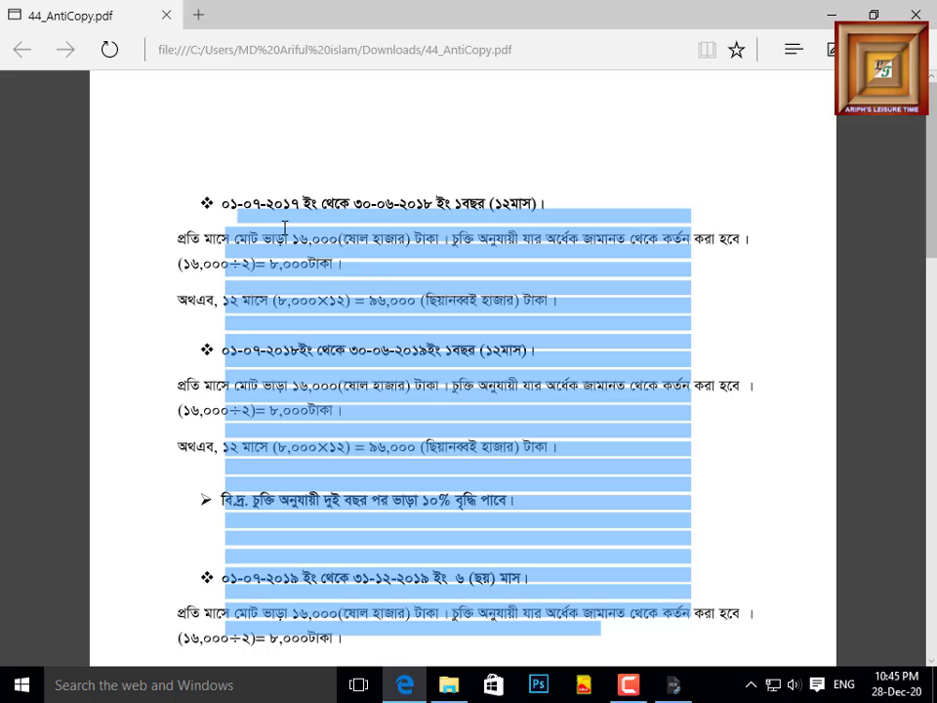
right_click(284, 227)
click(345, 278)
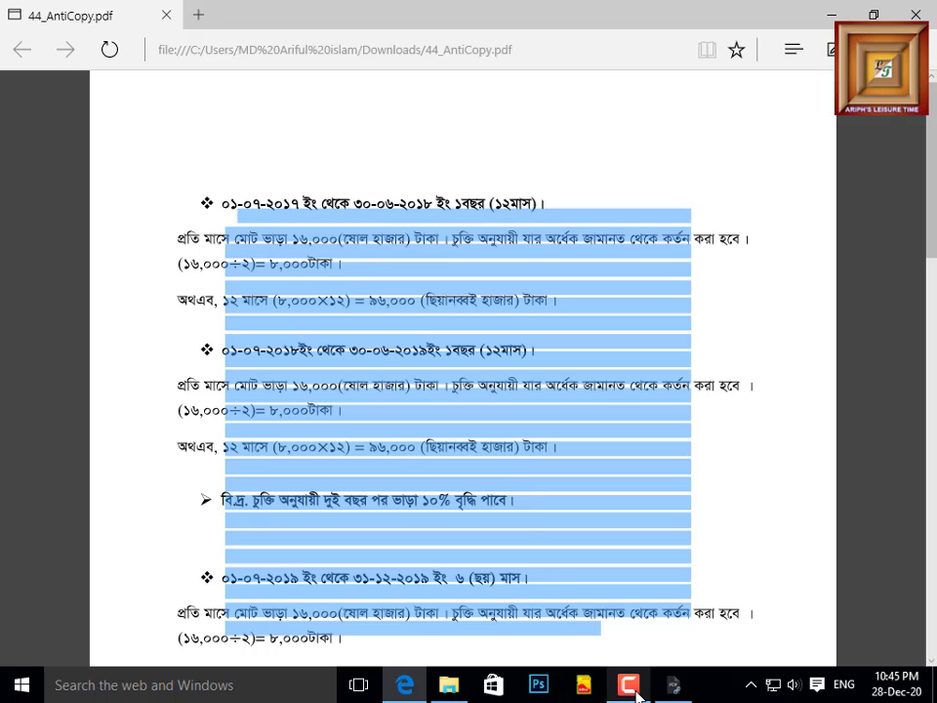
Clear the PDF viewer and Downloads windows from view and close PDF Anti-Copy Pro to return to the desktop
click(822, 21)
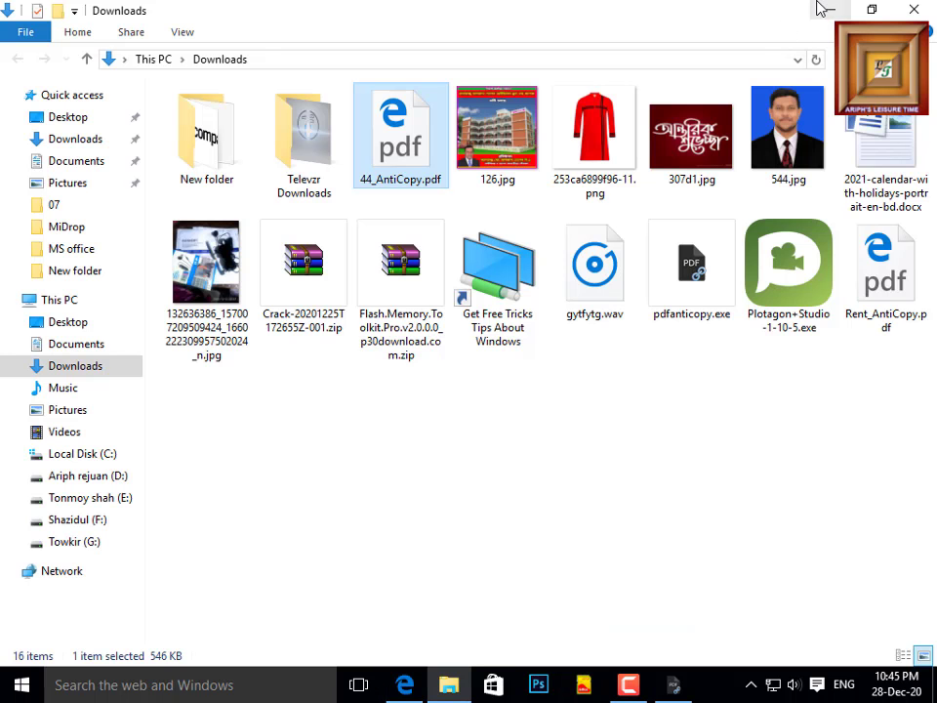
click(813, 9)
click(823, 55)
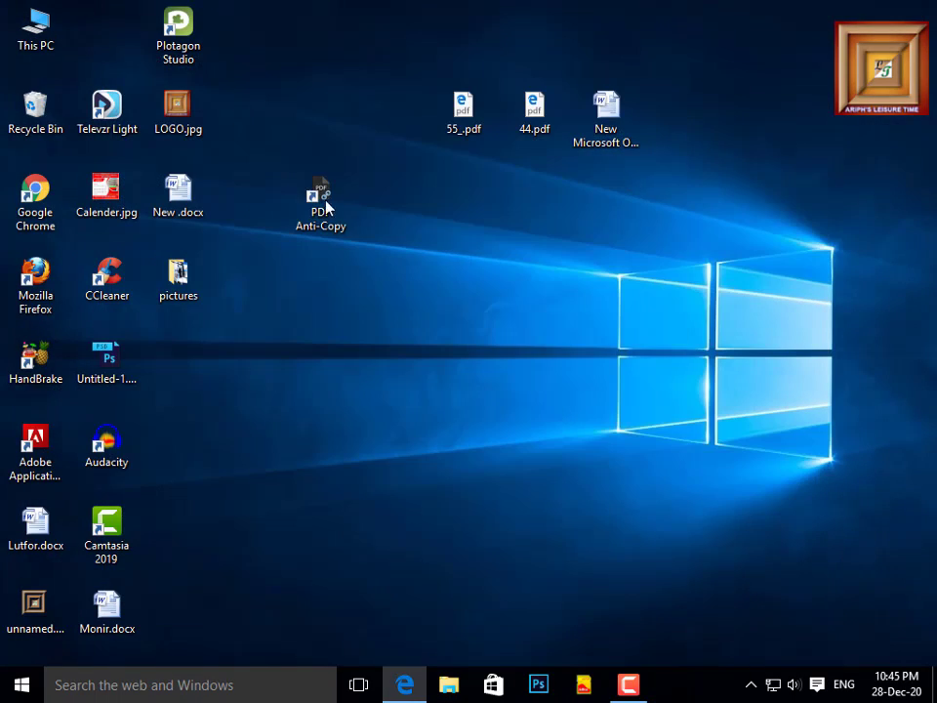
Try to paste the text copied from 44_AntiCopy.pdf into New Microsoft Office Word Document, and close the document
double_click(619, 121)
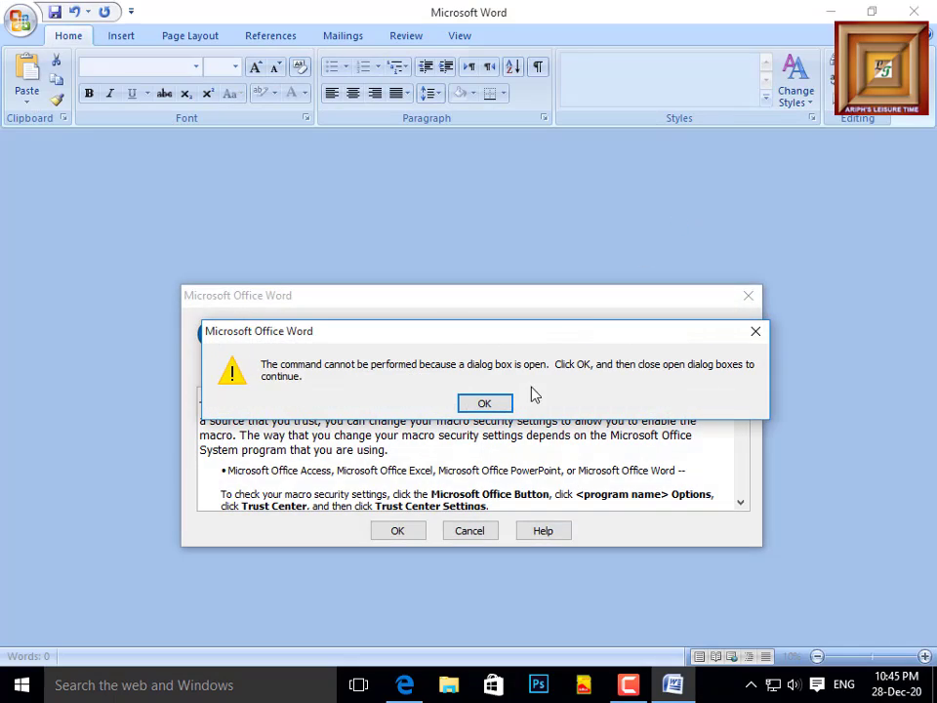
click(489, 406)
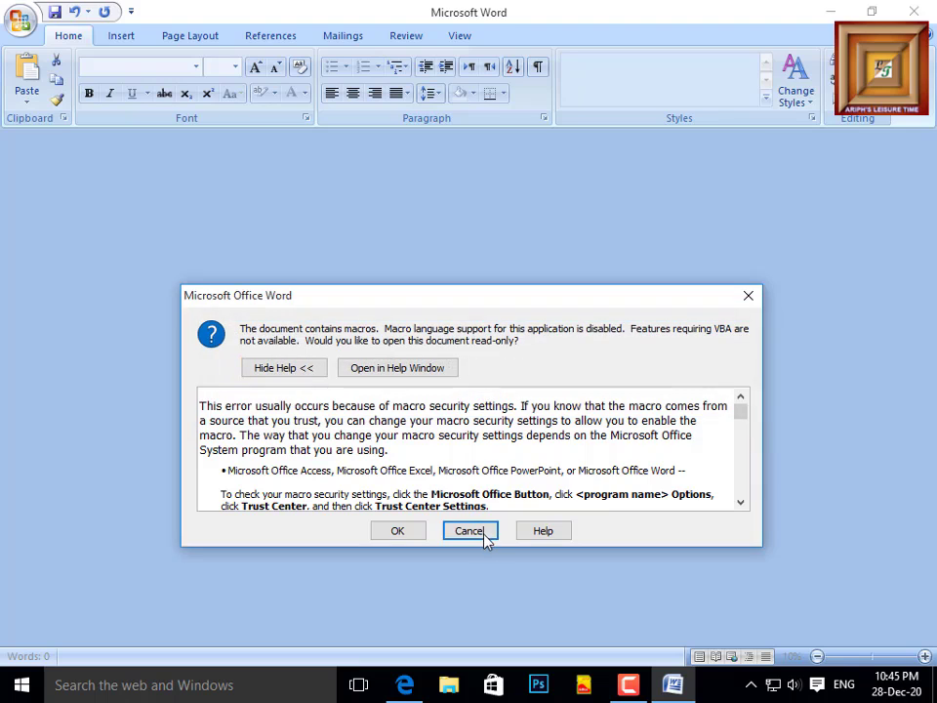
click(485, 530)
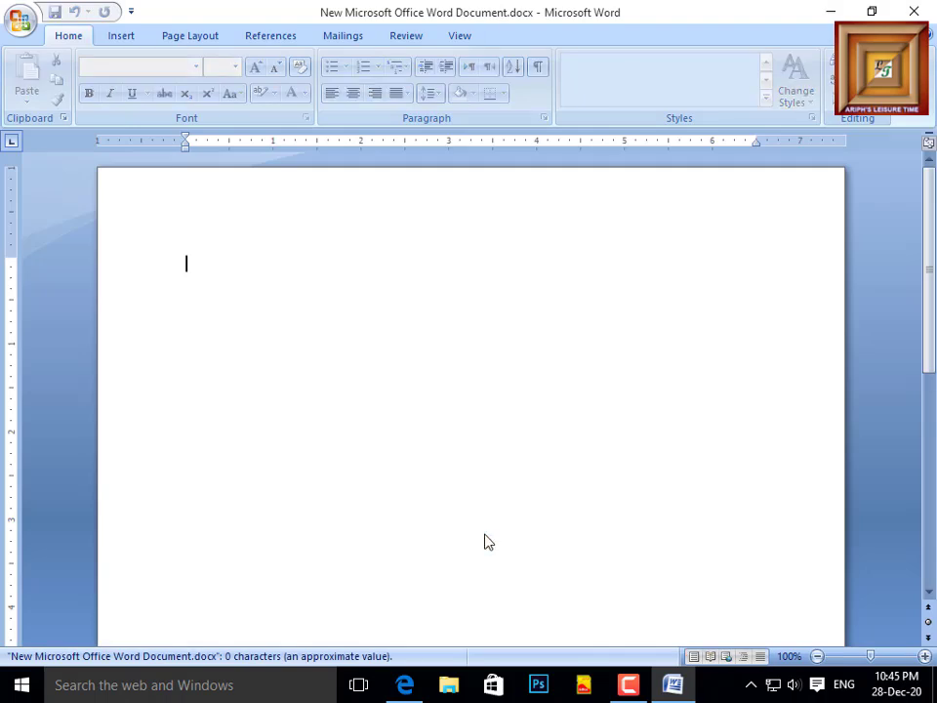
right_click(278, 309)
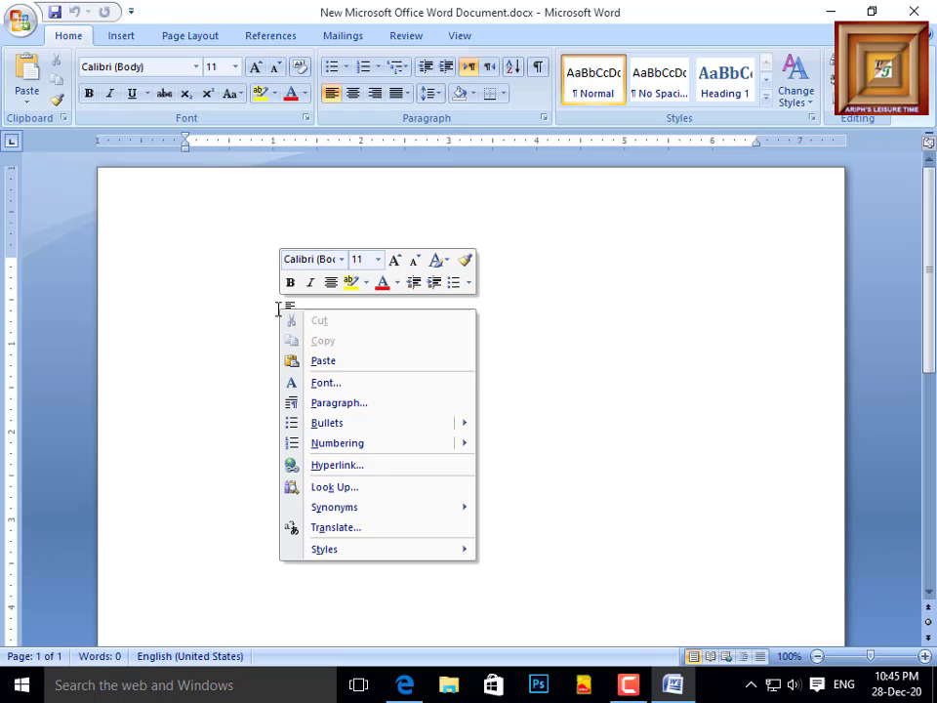
click(333, 364)
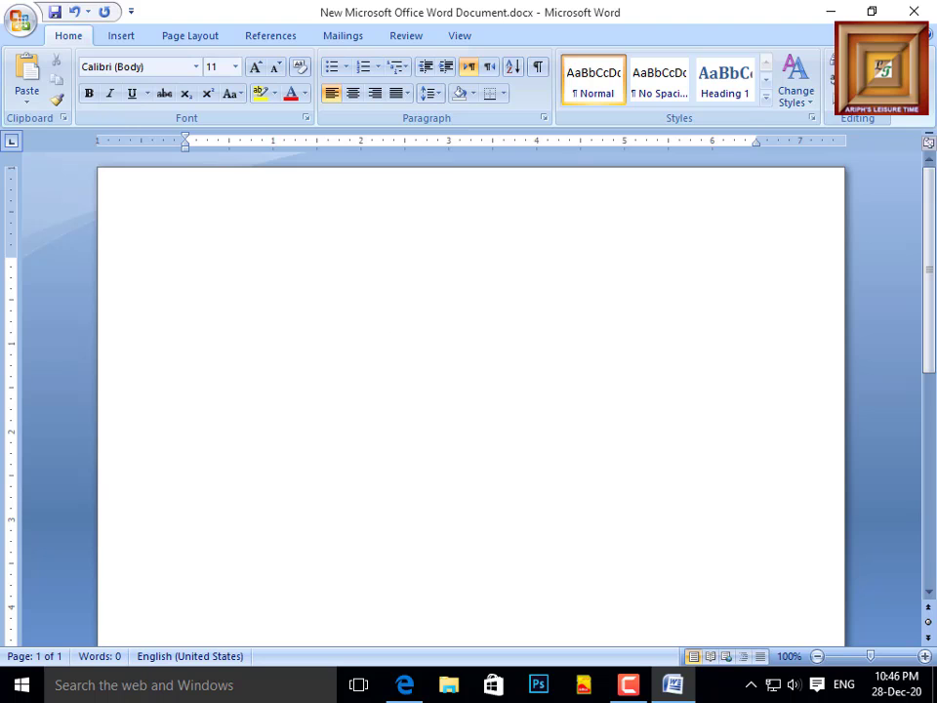
click(914, 11)
click(491, 390)
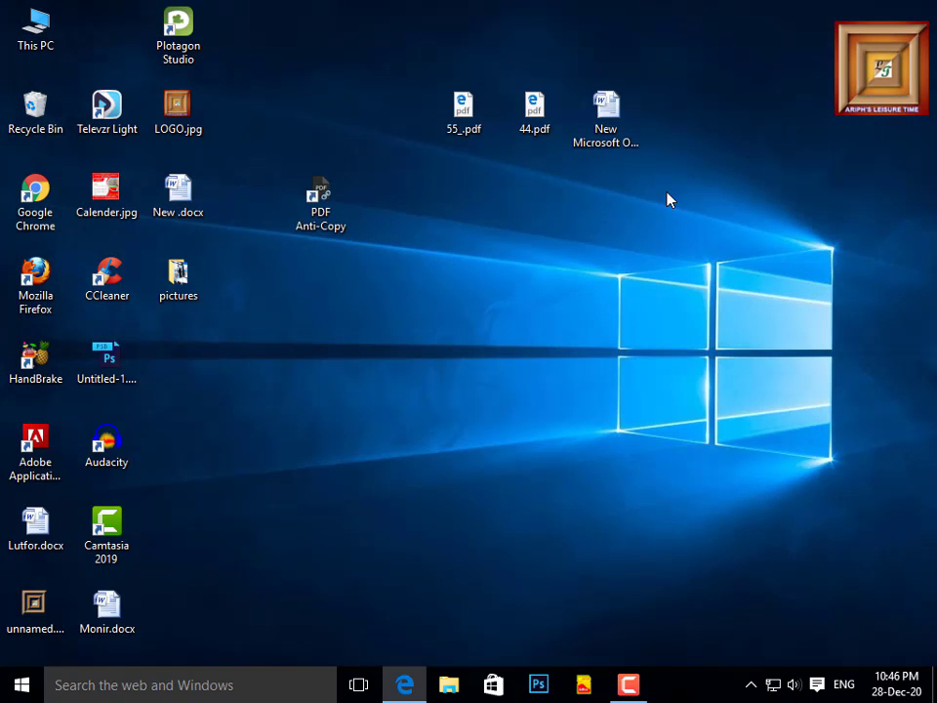
click(606, 135)
right_click(564, 263)
click(605, 317)
right_click(605, 316)
click(665, 365)
right_click(667, 364)
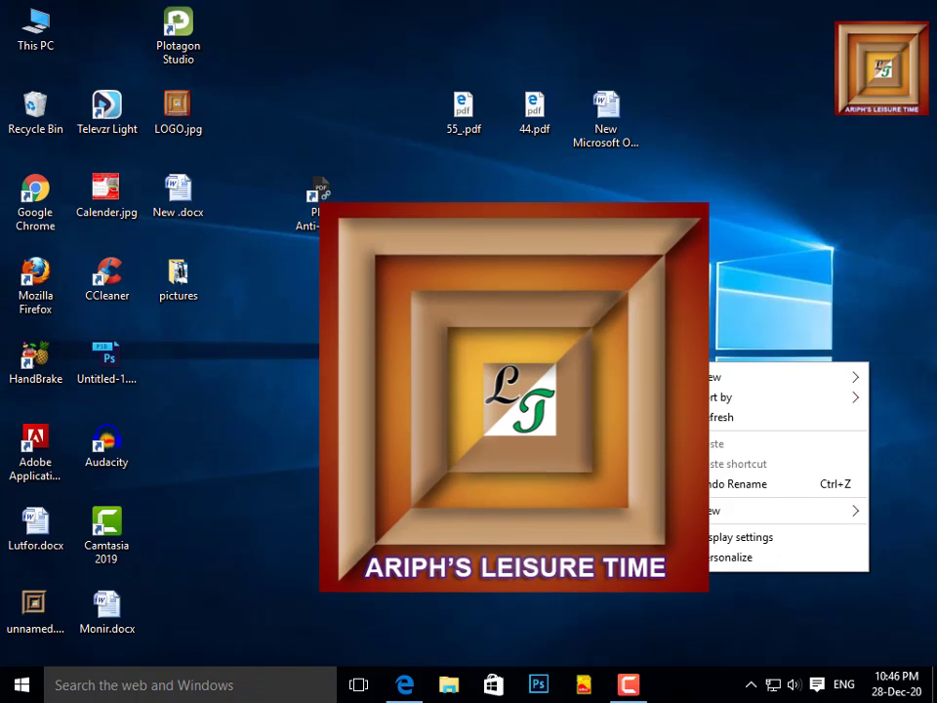
click(323, 187)
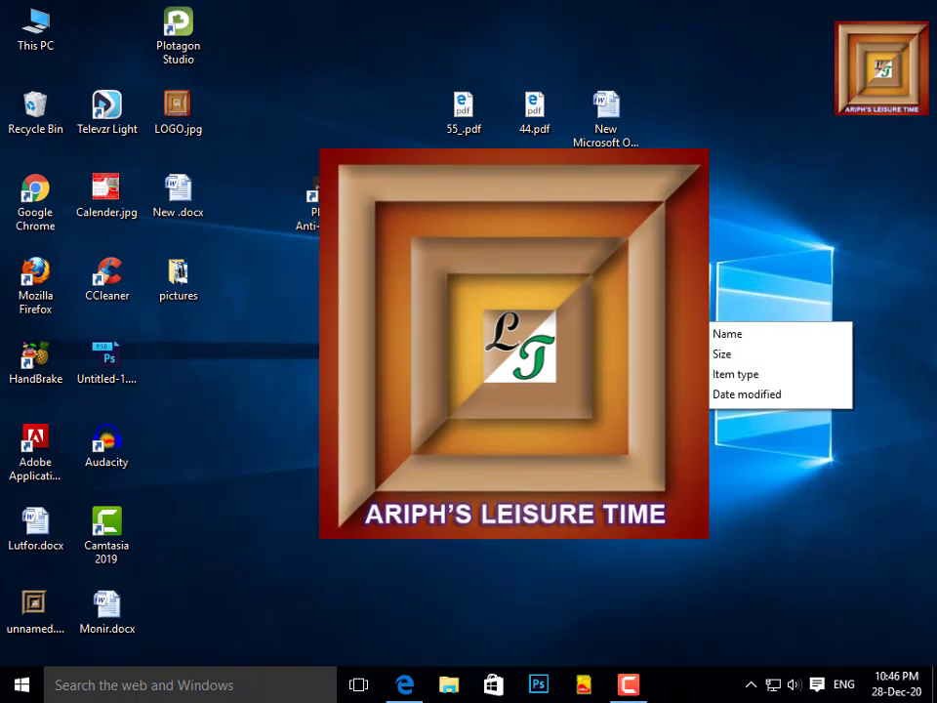
click(629, 685)
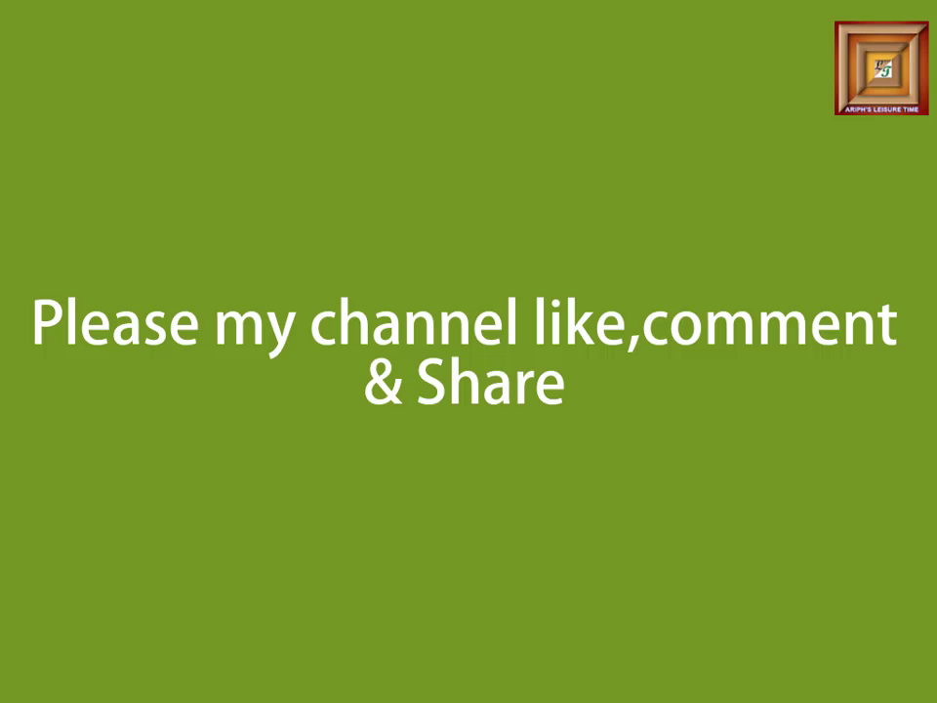